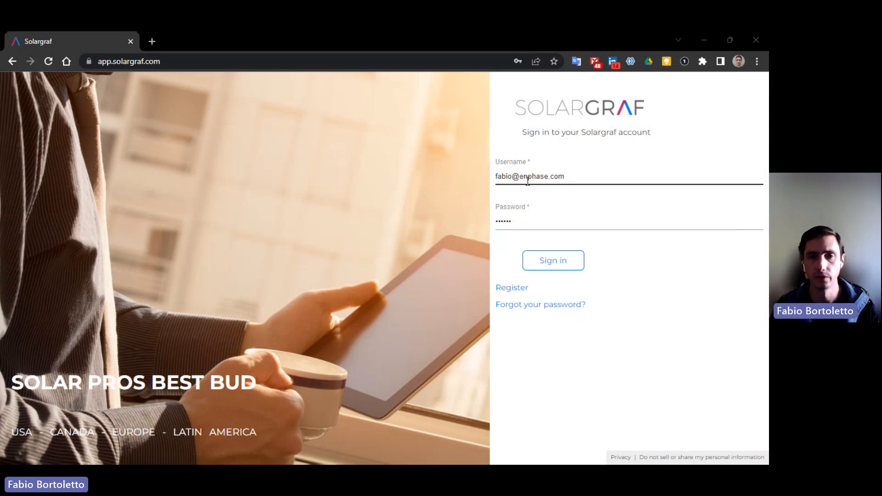
- Submit the prefilled username and password on the Solargraf login page
left_click(556, 262)
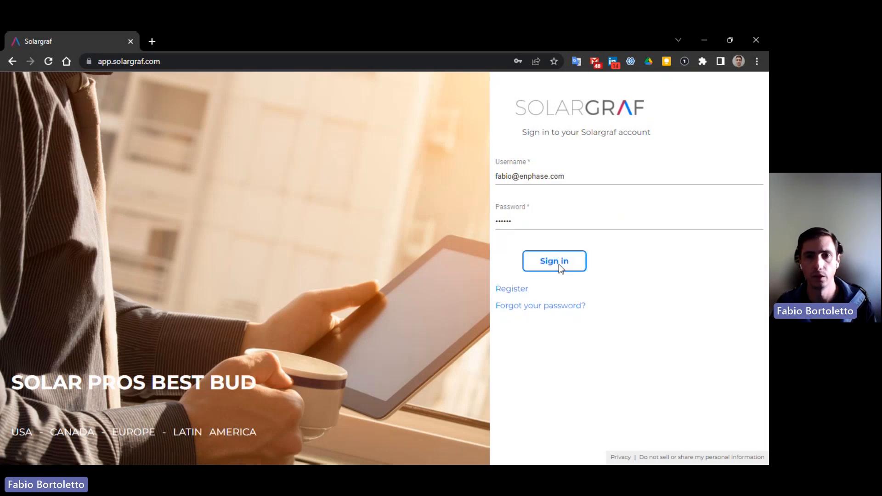
- Sign in, scan the dashboard stats and Company Activity, and open the side navigation drawer
left_click(557, 263)
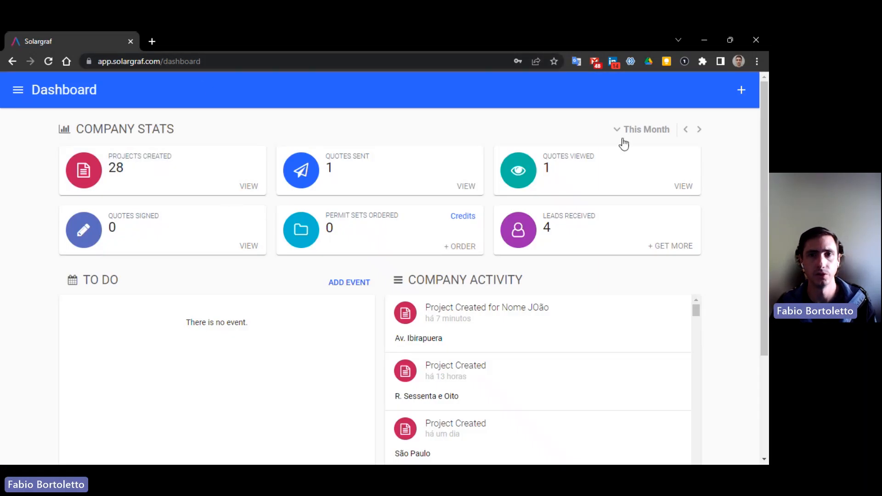
scroll(632, 325, "down", 3)
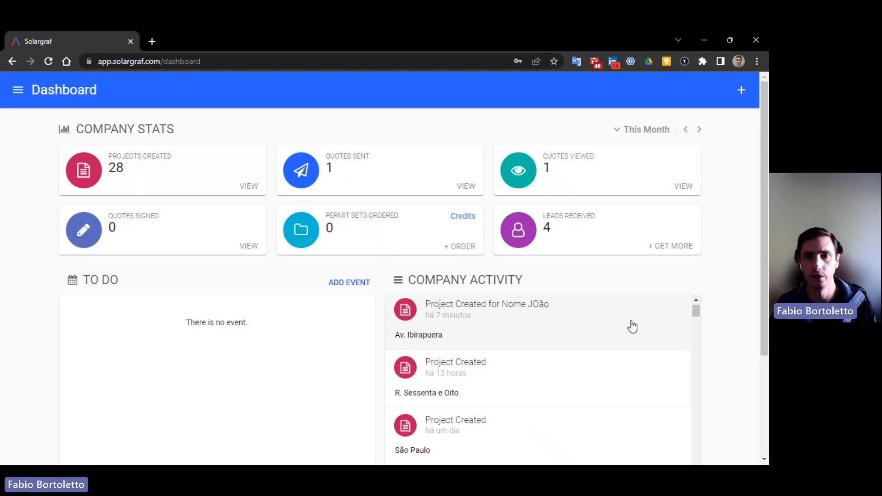
scroll(723, 287, "down", 3)
scroll(722, 288, "up", 3)
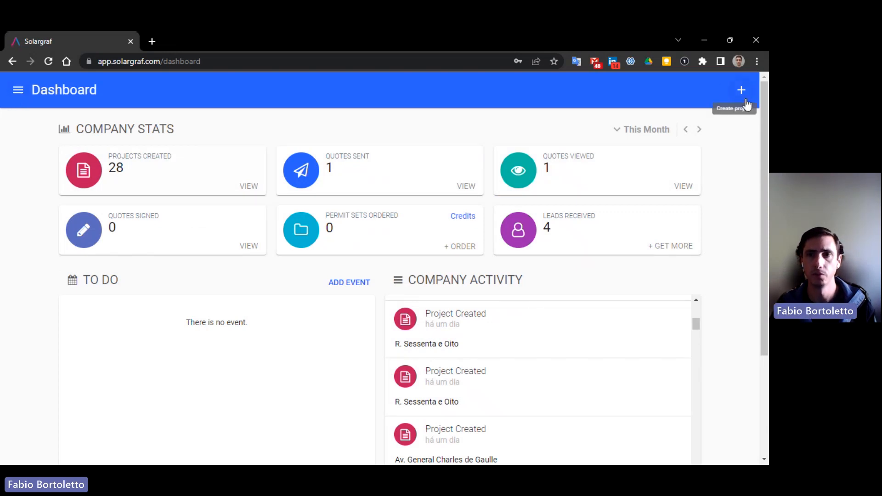
left_click(19, 92)
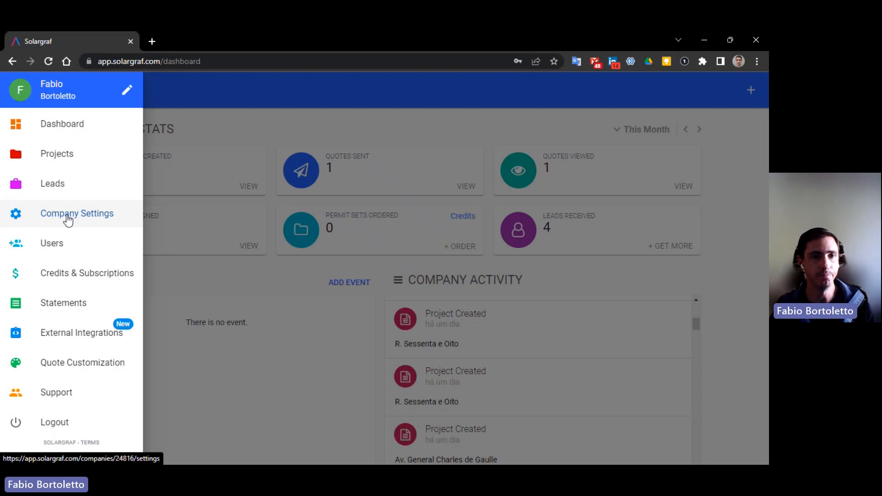
- Open Company Settings and scroll past Company Info to Design Settings with My Materials and DC/AC ratio
left_click(68, 219)
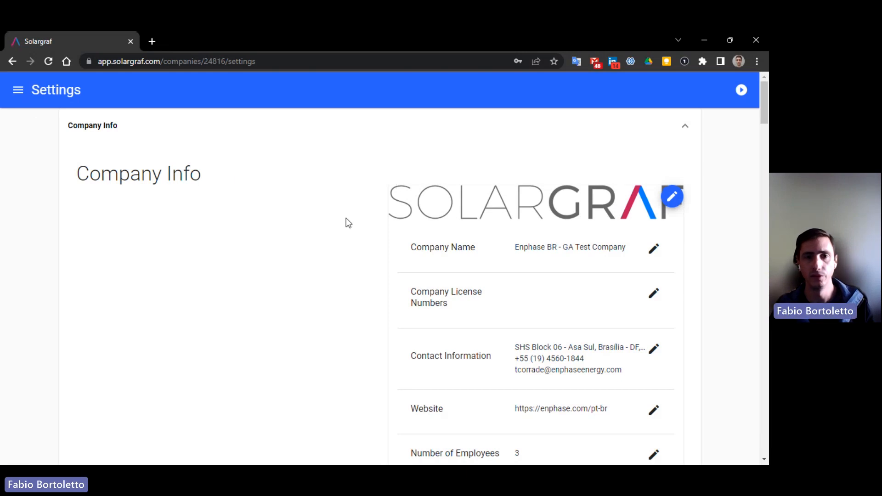
scroll(693, 269, "down", 1)
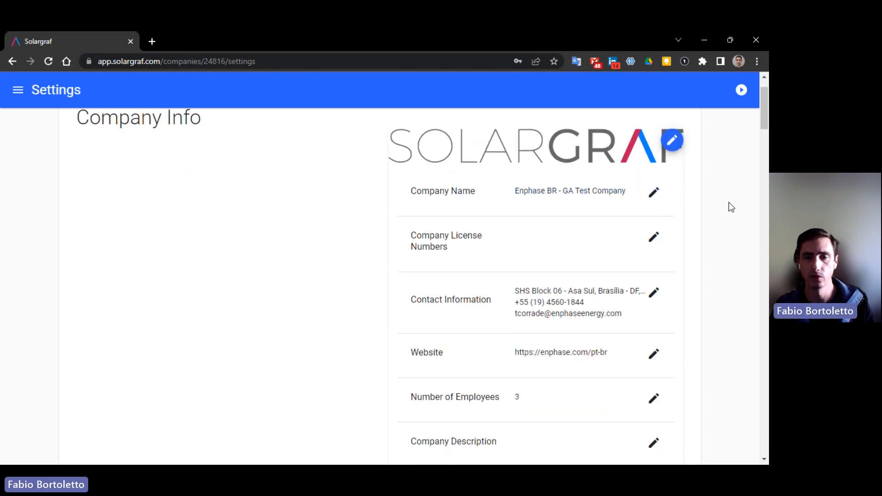
scroll(732, 206, "down", 1)
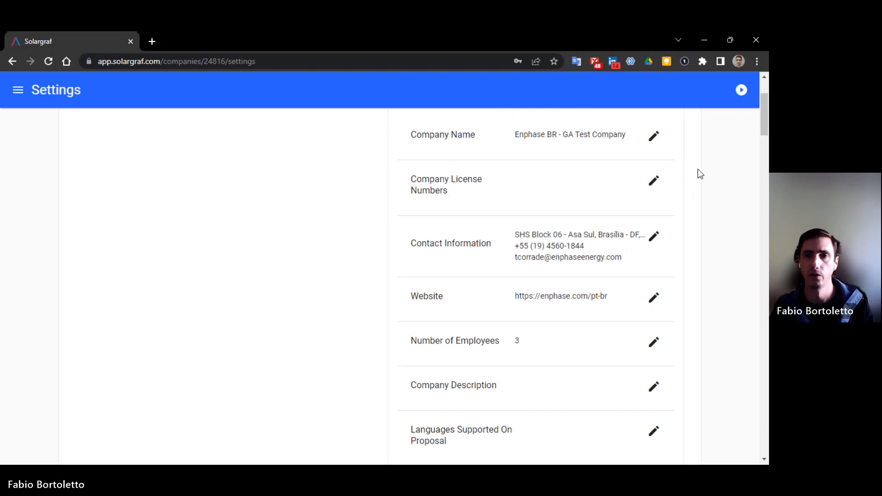
scroll(695, 215, "down", 1)
scroll(696, 215, "down", 2)
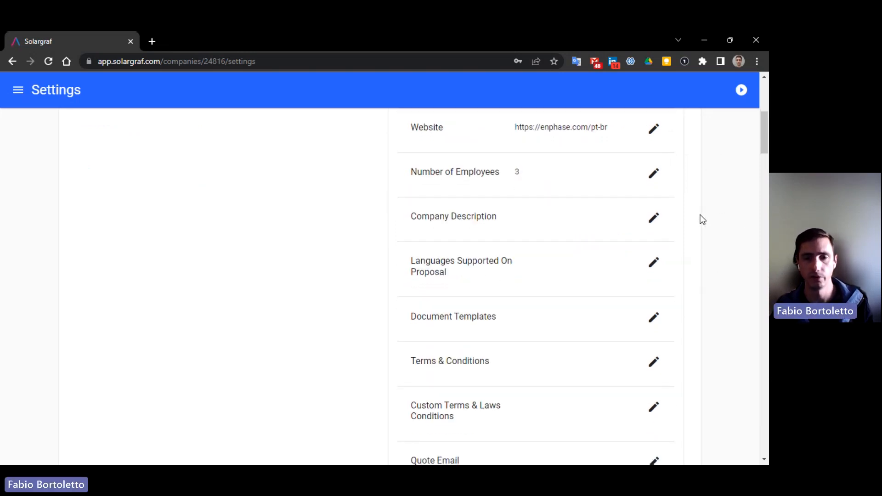
scroll(705, 219, "down", 1)
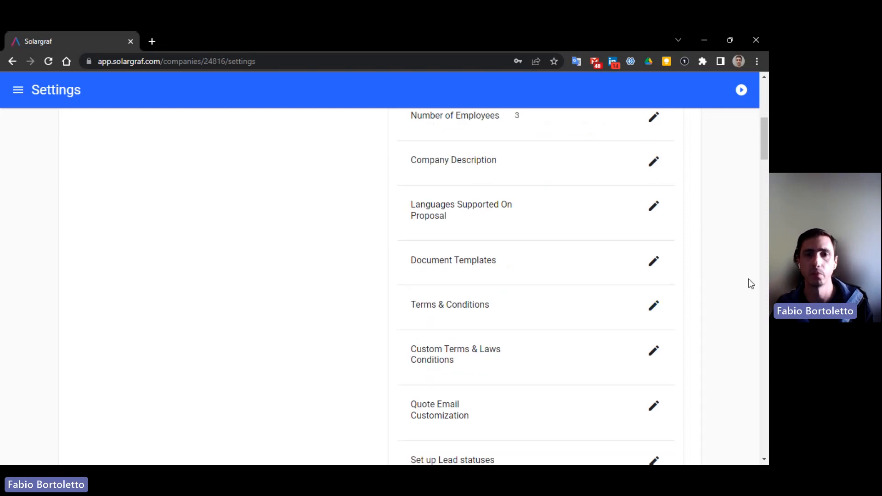
scroll(744, 280, "down", 1)
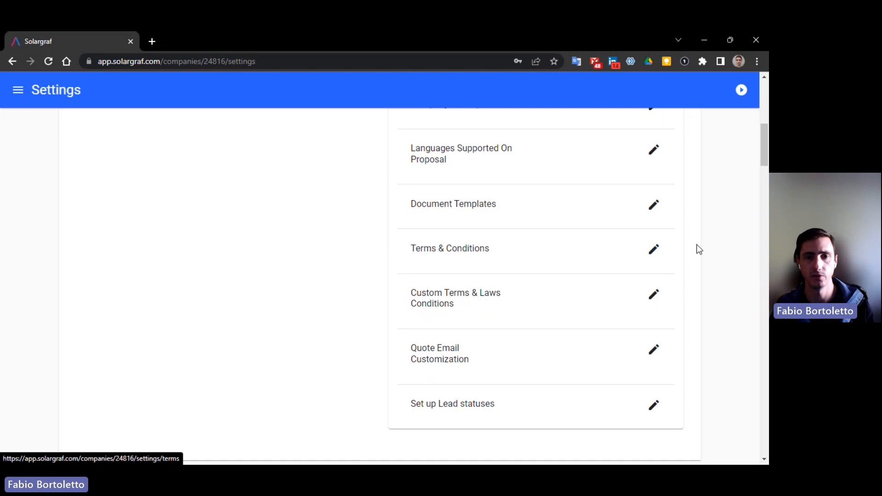
scroll(694, 291, "down", 1)
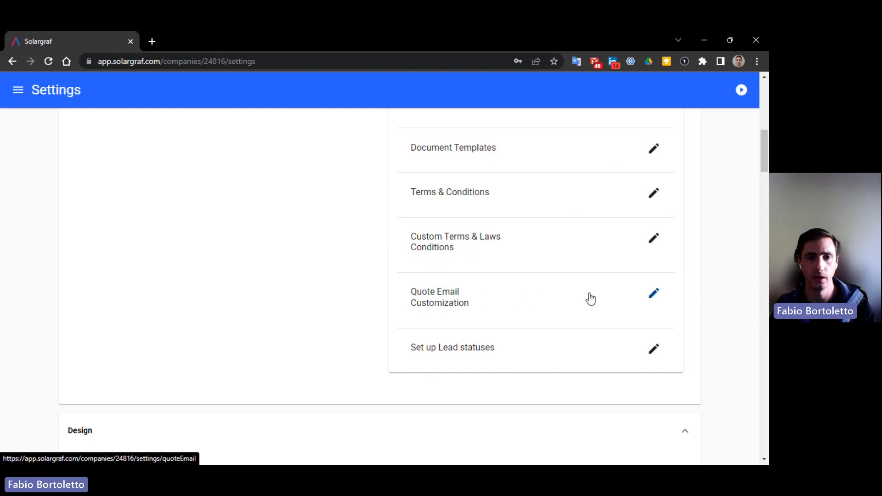
scroll(710, 307, "down", 4)
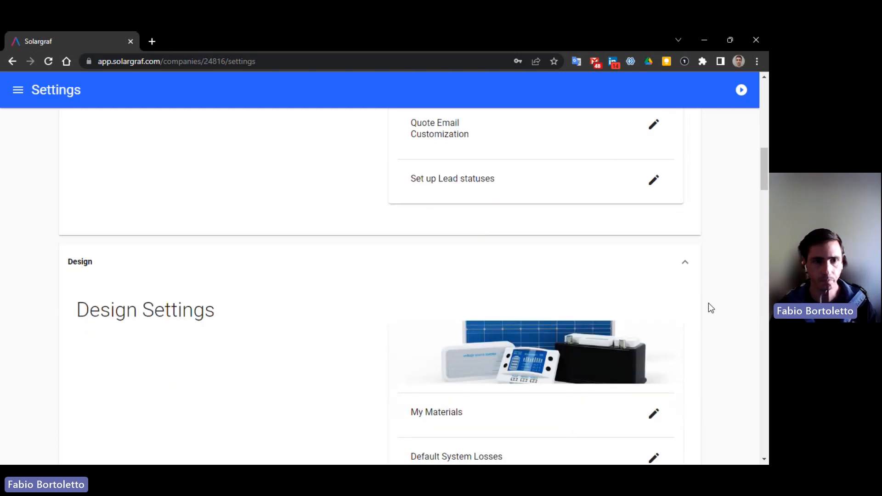
scroll(133, 317, "down", 3)
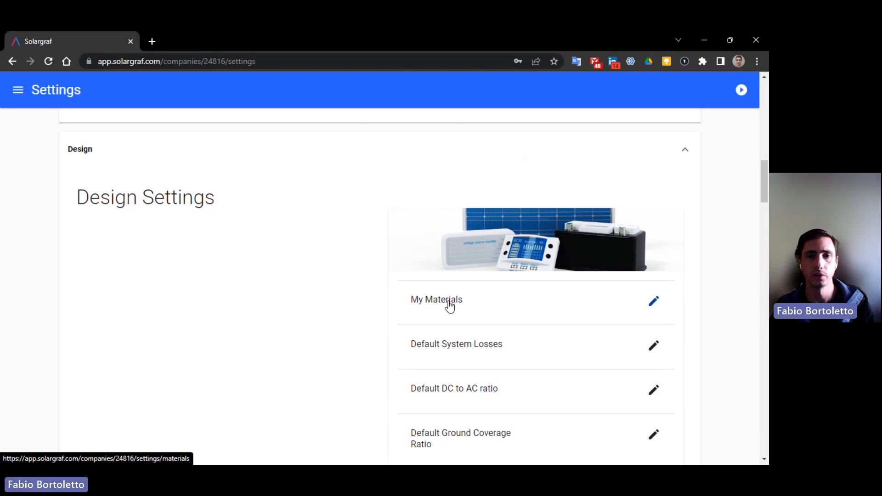
- Check the saved inverters in My Materials, where IQ8P-72-2-BR [220V] is default, then return
left_click(449, 305)
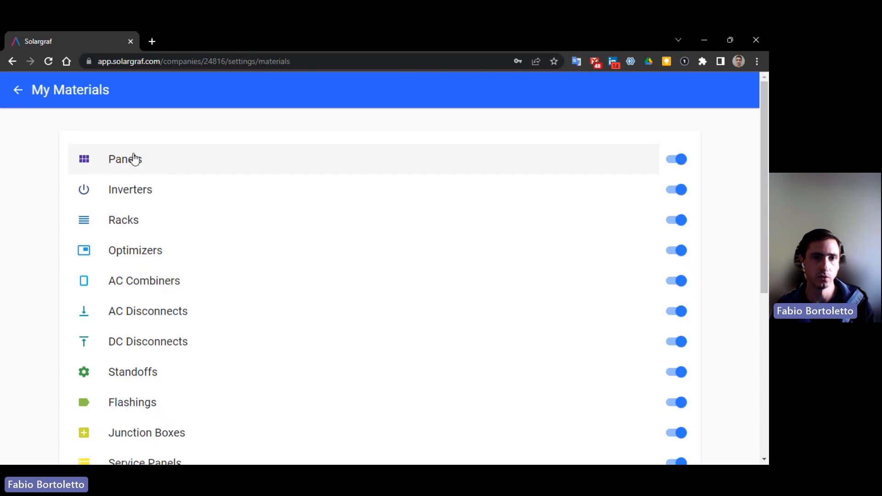
left_click(147, 193)
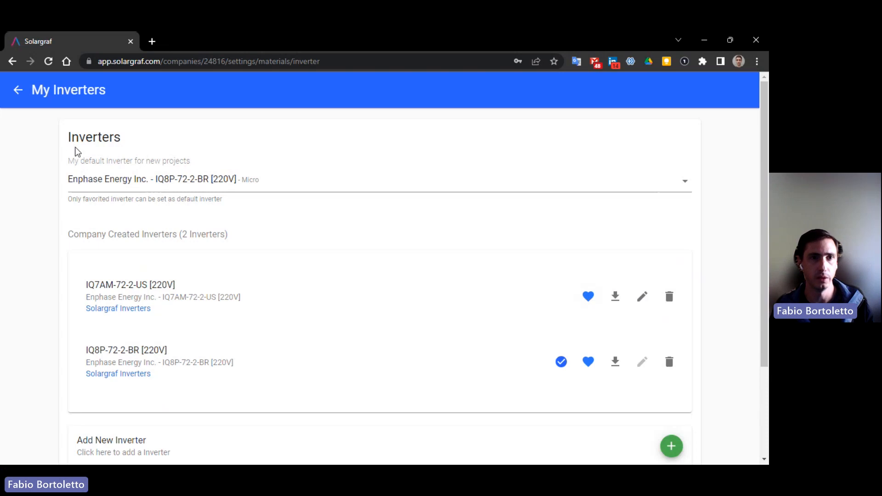
left_click(20, 94)
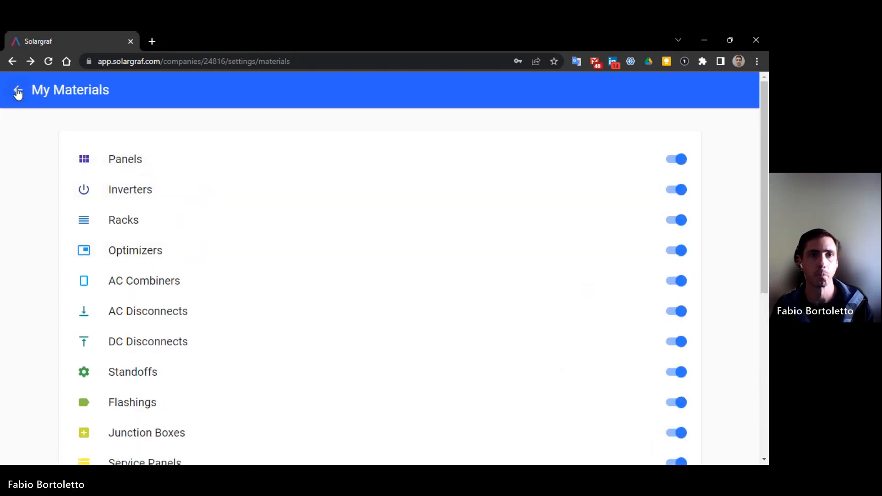
- Back in Settings, review Pricing: 20-year project life, BOM-based pricing, price-per-watt display off
left_click(18, 89)
scroll(711, 318, "down", 3)
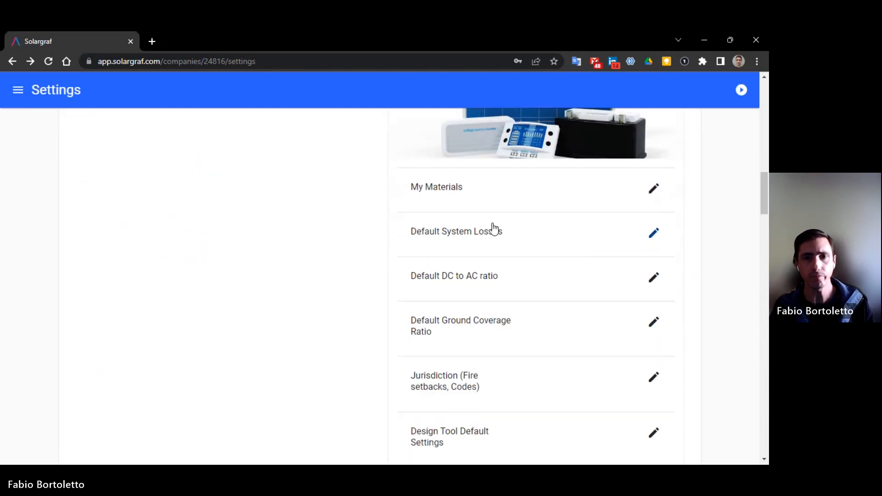
scroll(739, 291, "down", 3)
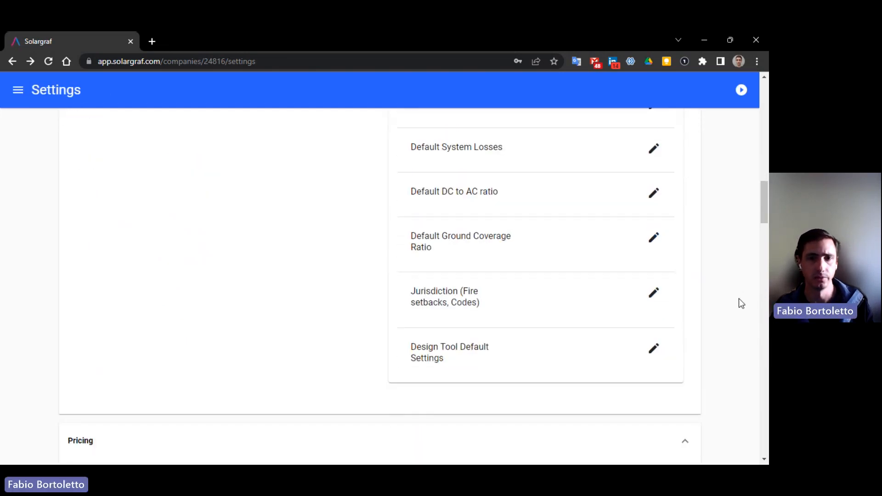
scroll(740, 303, "down", 4)
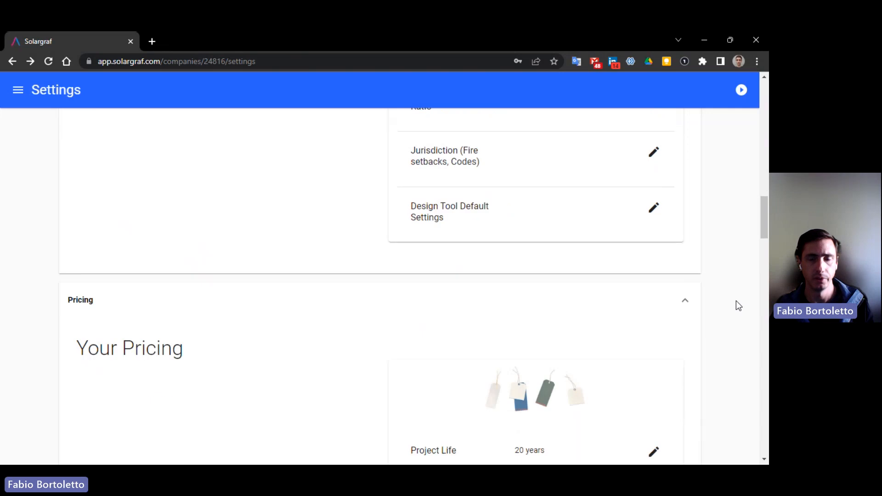
scroll(736, 301, "down", 3)
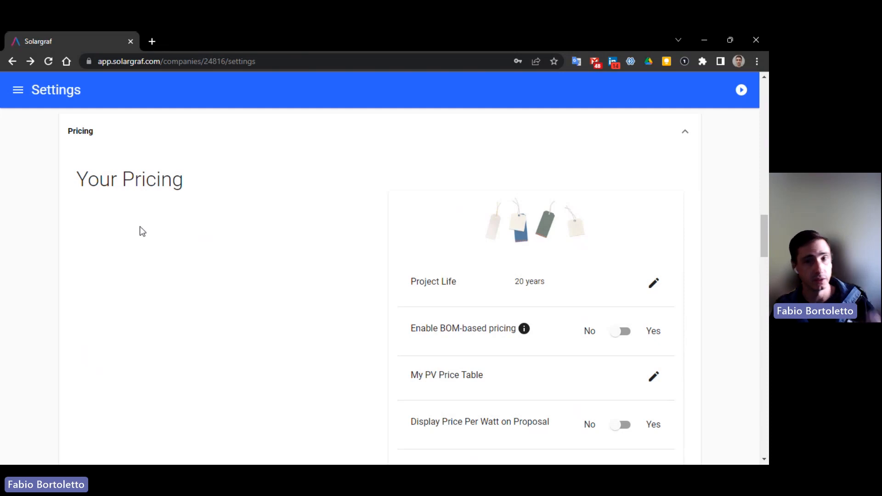
scroll(137, 227, "down", 1)
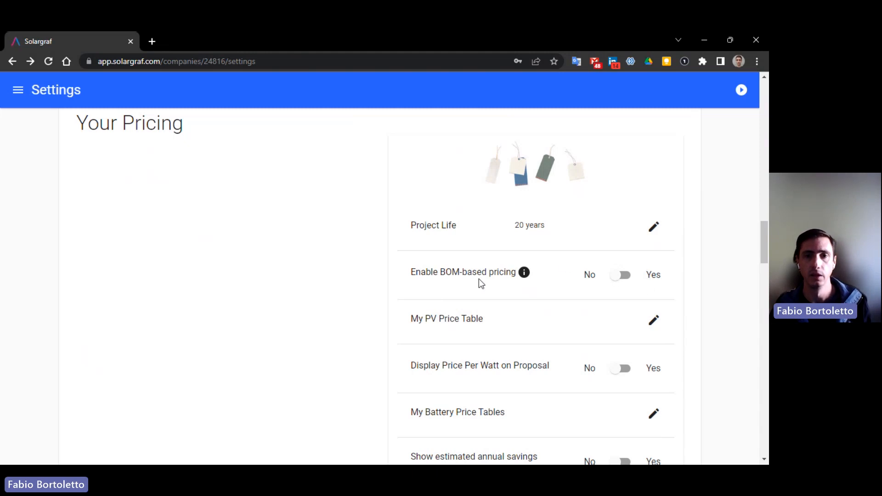
scroll(458, 278, "up", 10)
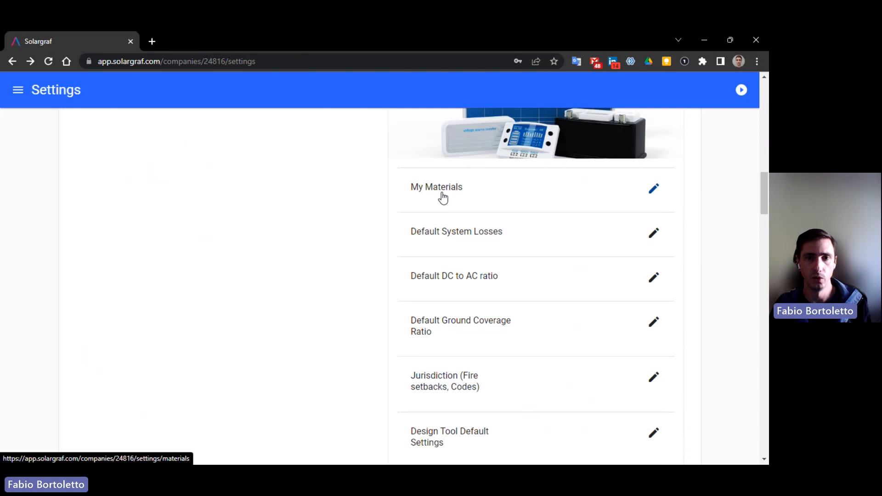
scroll(442, 197, "down", 9)
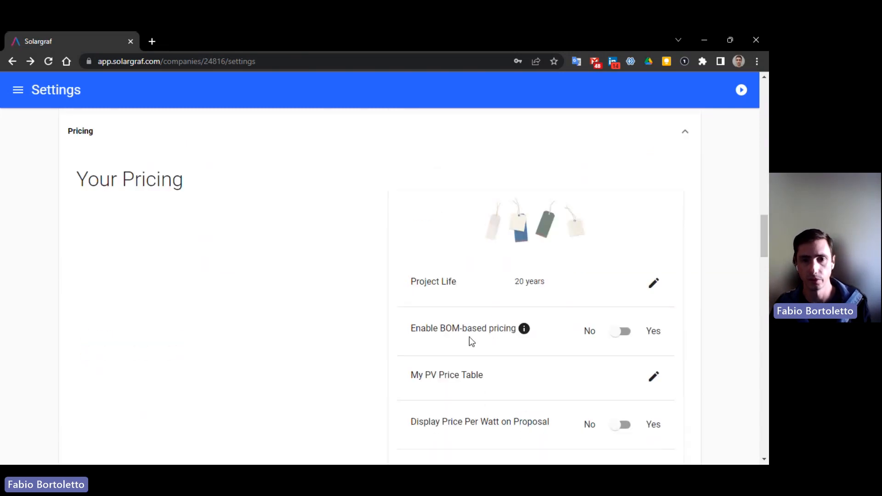
left_click(468, 381)
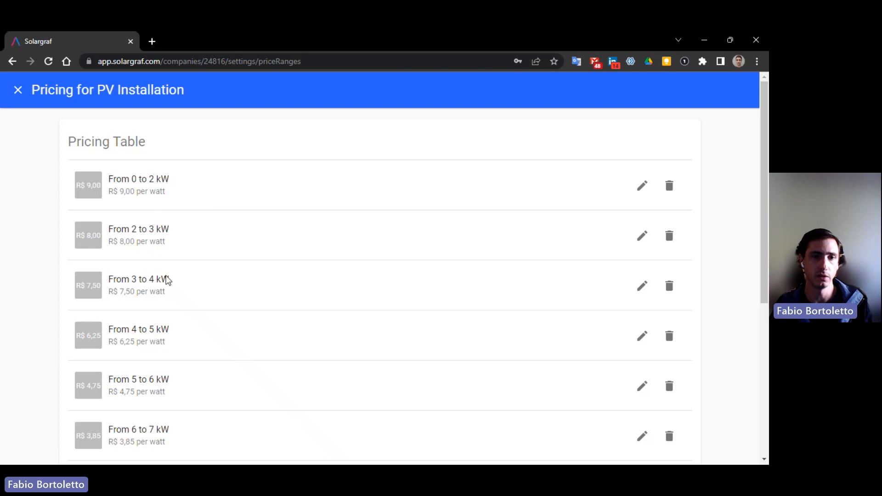
scroll(156, 340, "down", 6)
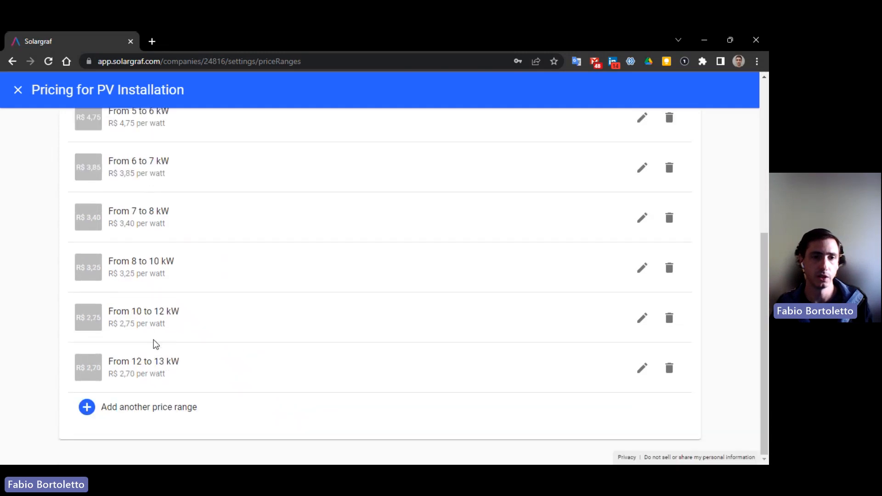
scroll(152, 329, "up", 6)
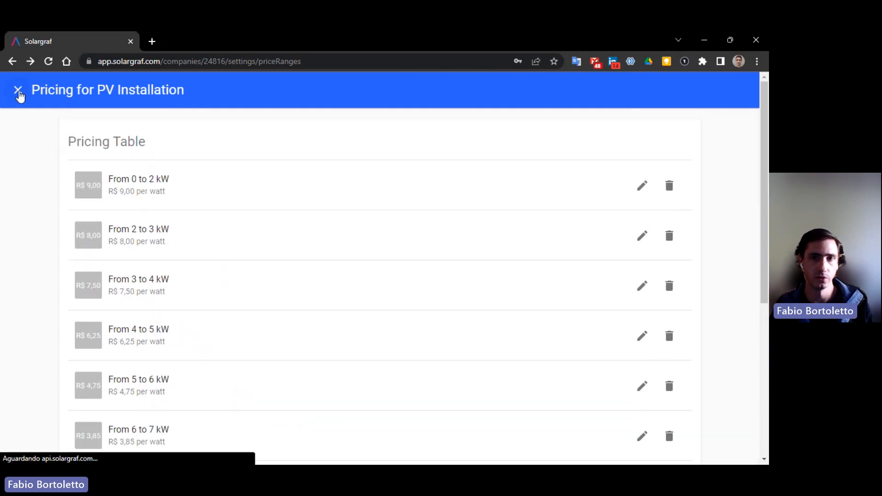
left_click(19, 90)
scroll(668, 322, "down", 3)
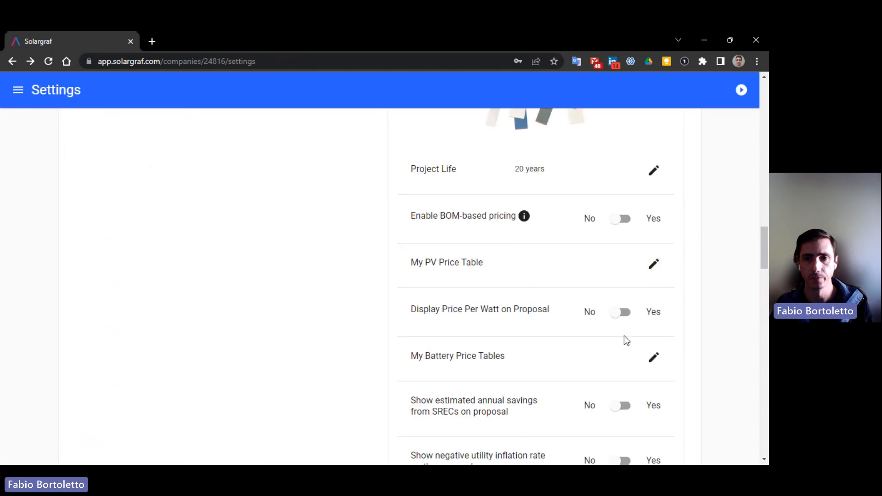
scroll(608, 327, "down", 6)
scroll(608, 332, "down", 6)
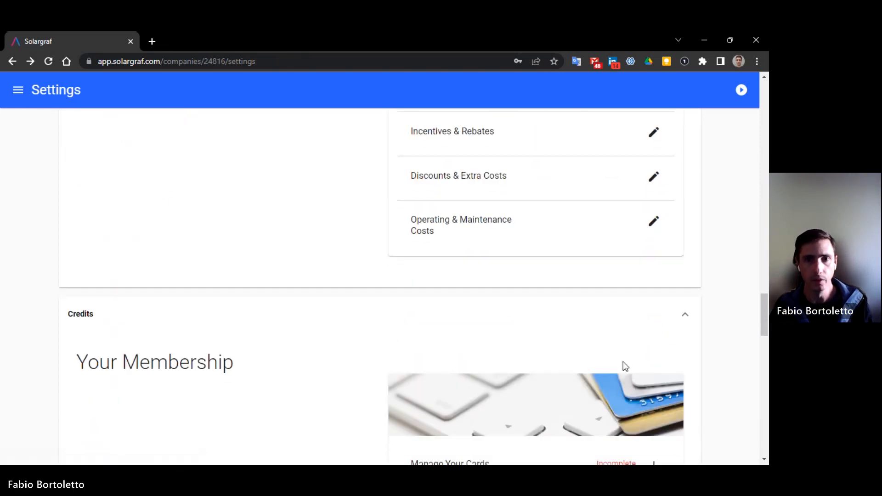
scroll(623, 363, "down", 2)
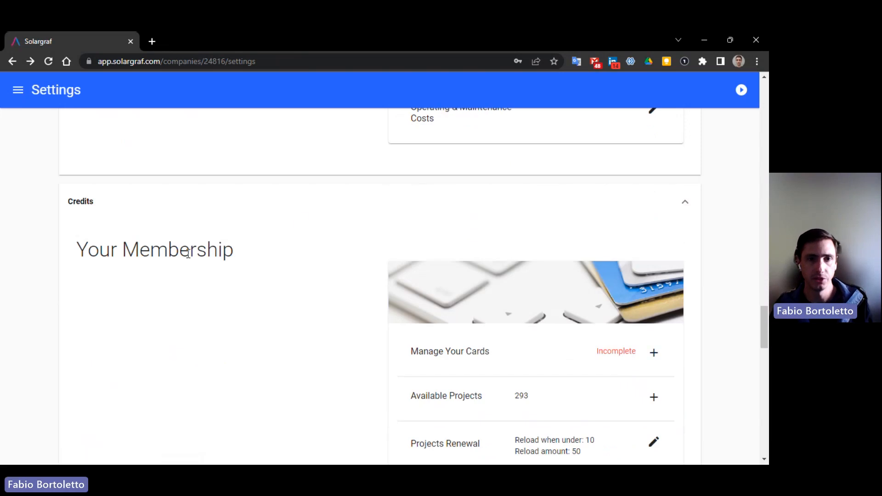
scroll(504, 282, "down", 3)
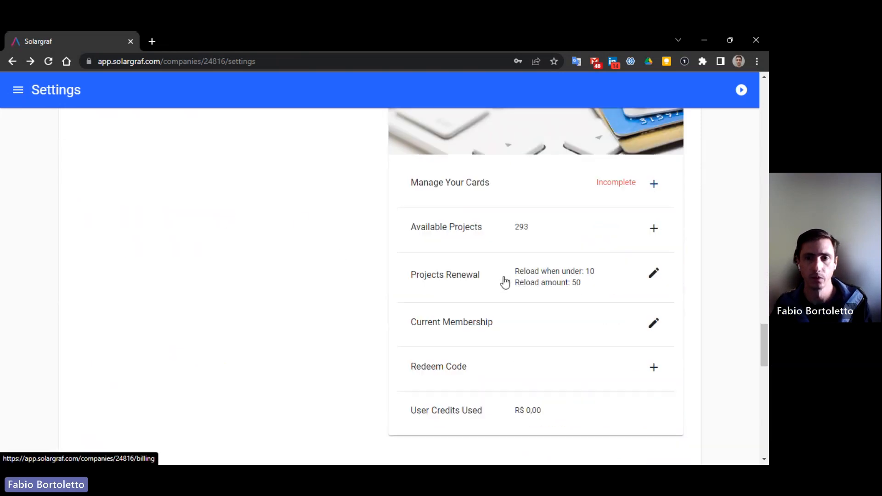
scroll(585, 307, "up", 3)
scroll(532, 291, "down", 5)
scroll(529, 294, "down", 5)
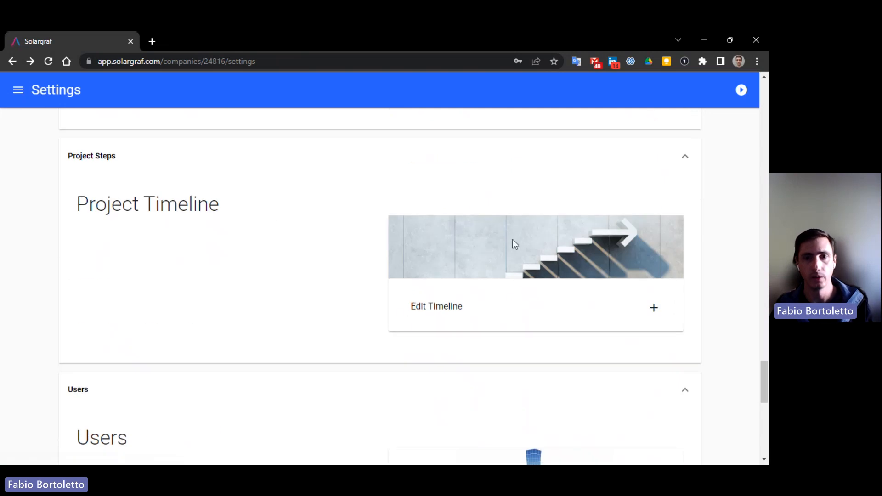
- Open the Residential project timeline and look over its steps
left_click(504, 300)
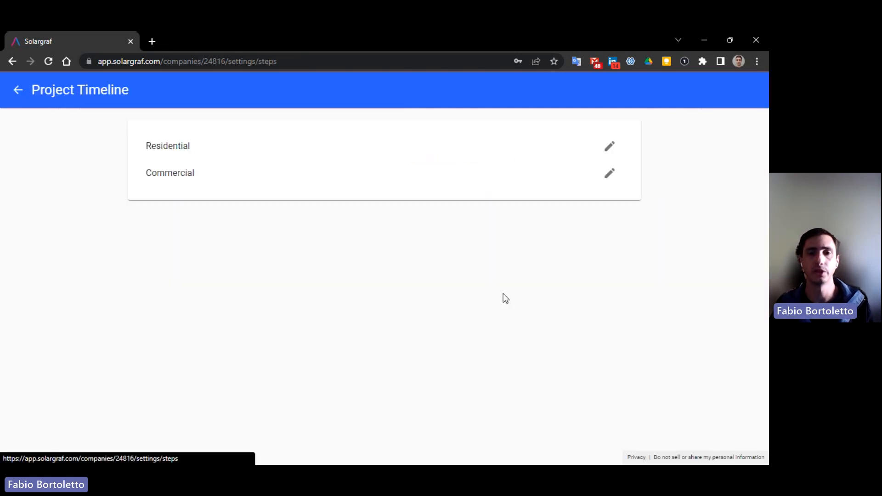
left_click(609, 150)
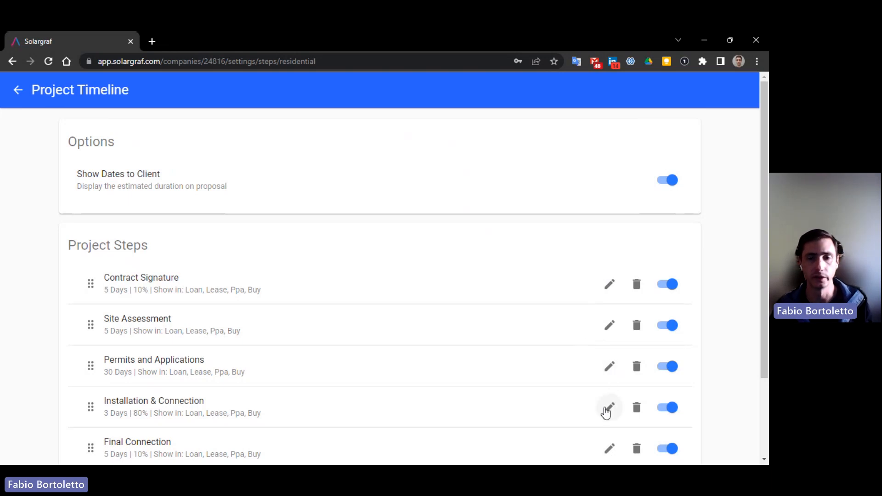
scroll(605, 412, "down", 1)
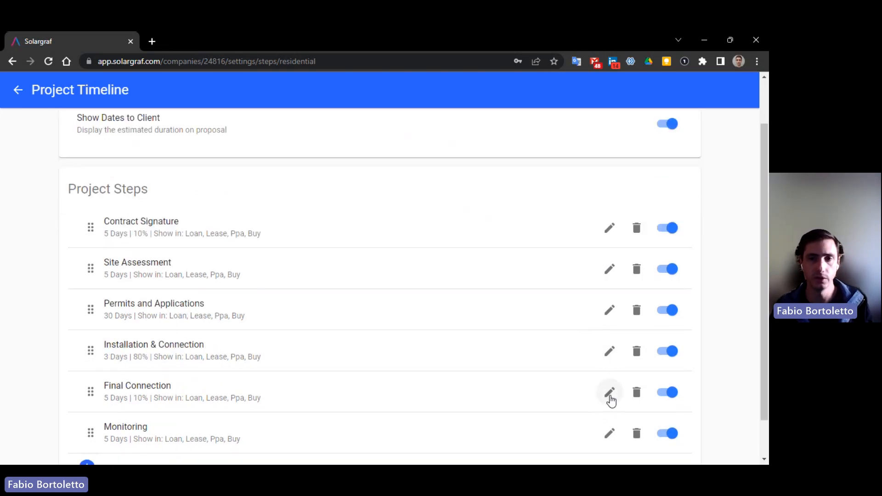
scroll(602, 367, "up", 1)
scroll(599, 417, "down", 2)
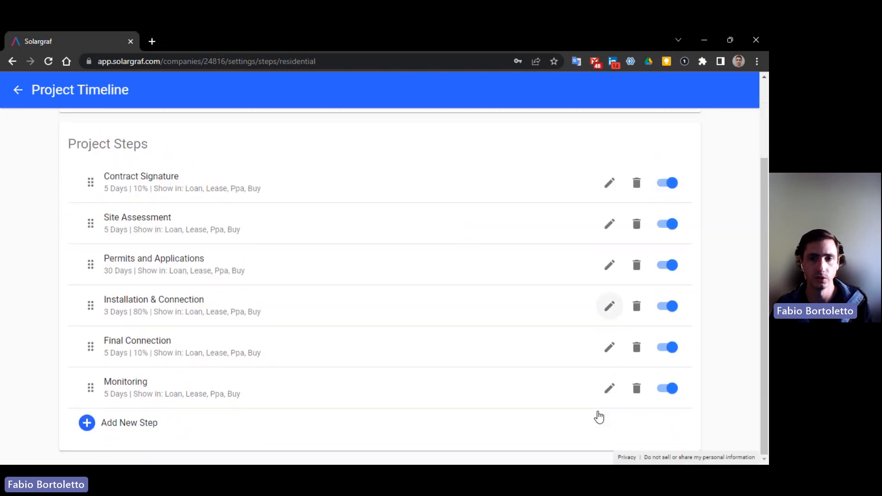
scroll(456, 303, "up", 1)
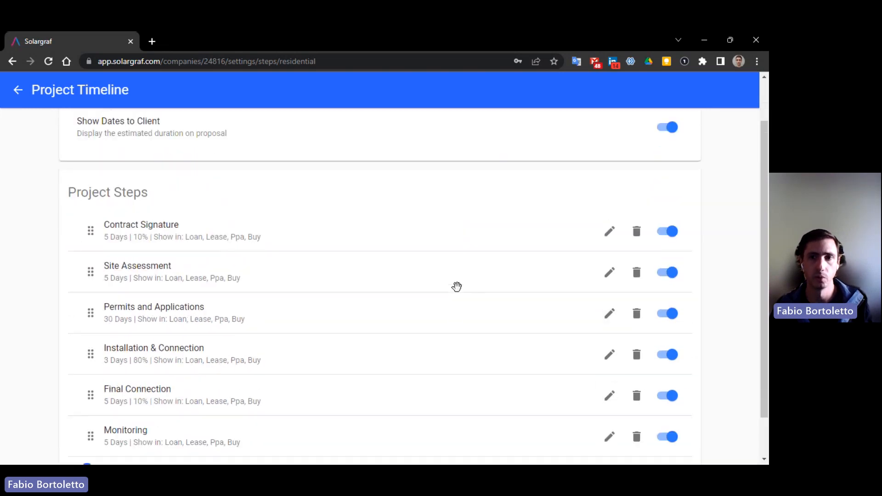
- Review the Contract Signature step, then return to the timelines list
left_click(609, 241)
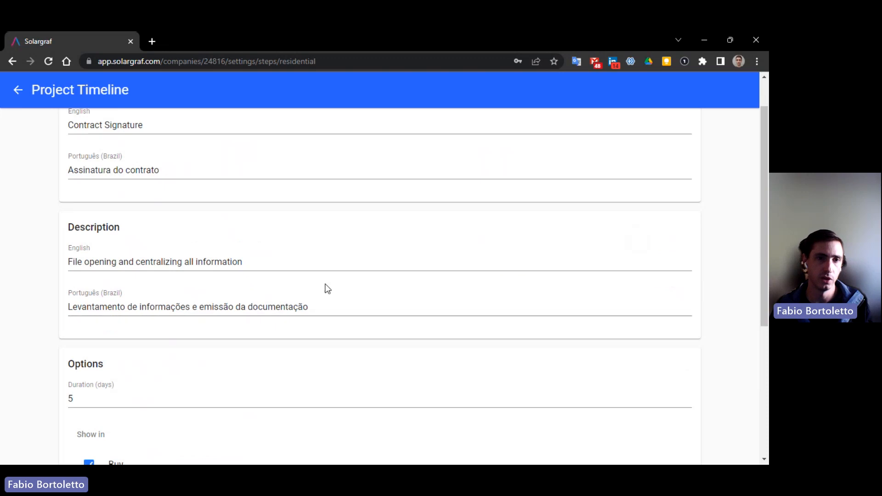
scroll(335, 302, "down", 6)
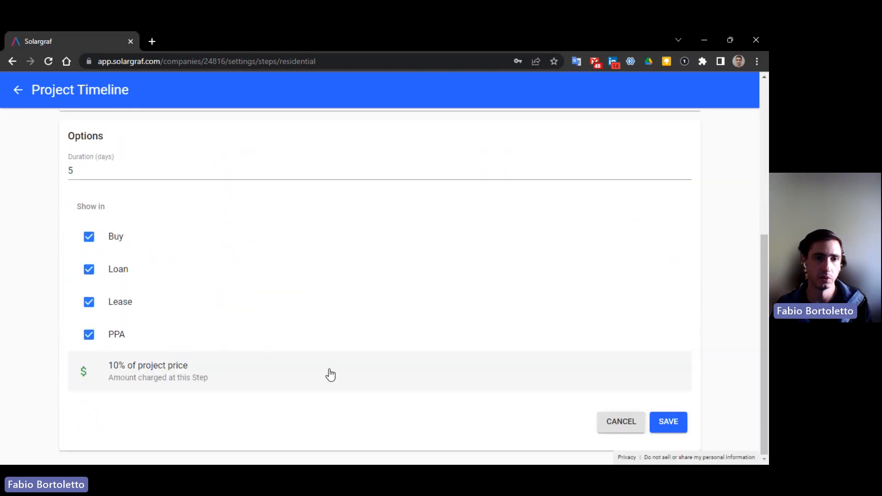
scroll(276, 275, "up", 6)
left_click(19, 91)
left_click(19, 94)
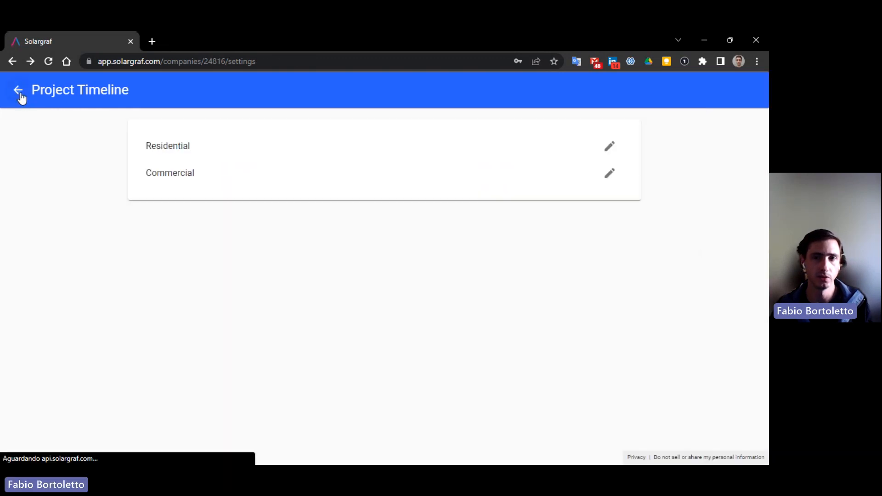
- Scroll Settings through Users and open Virtual Site Assessment with its seven assessment steps
scroll(549, 299, "down", 1)
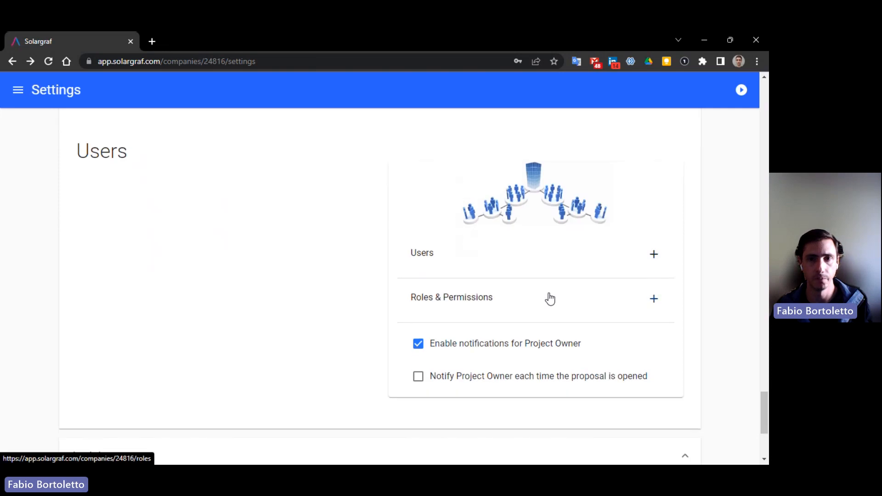
scroll(550, 298, "up", 2)
scroll(549, 297, "down", 1)
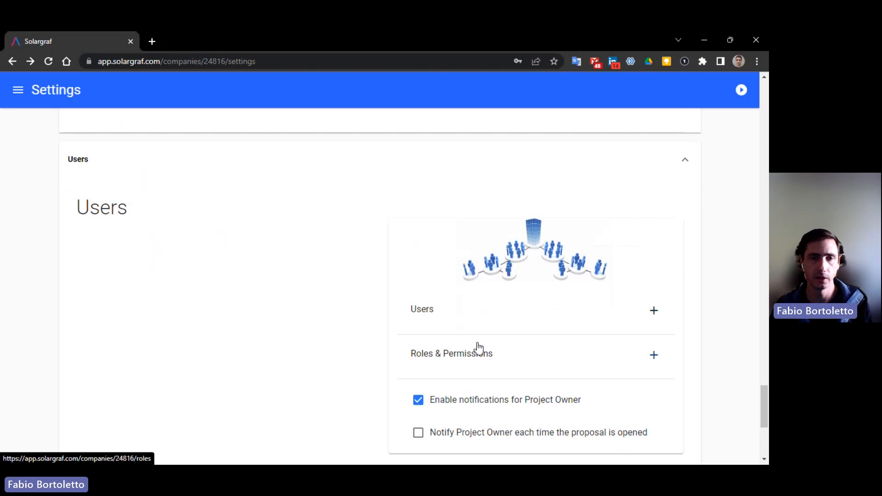
scroll(469, 347, "down", 2)
scroll(469, 348, "down", 2)
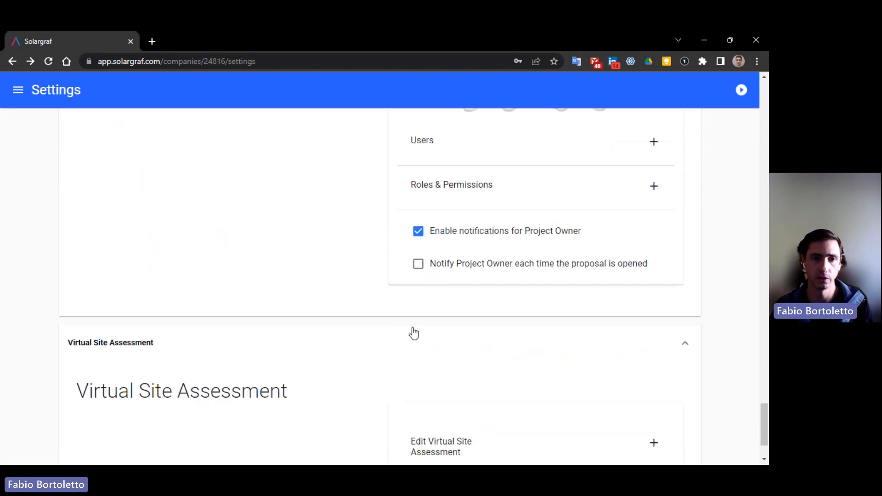
scroll(412, 334, "up", 2)
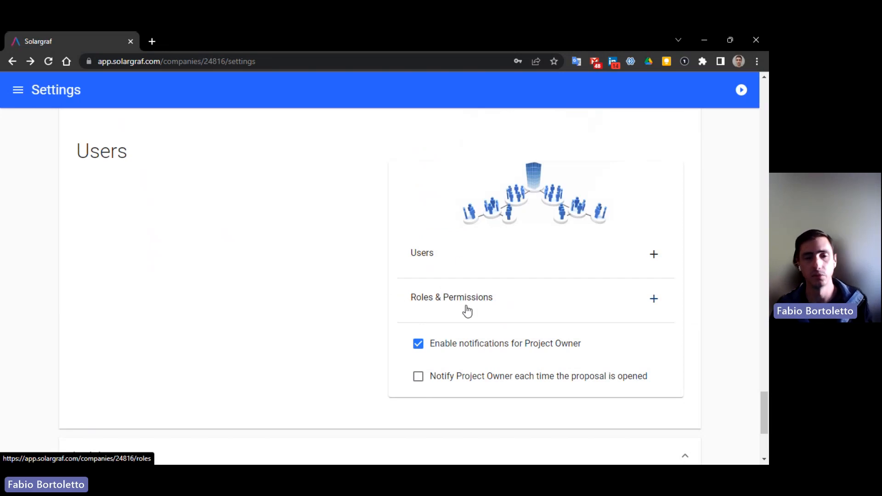
scroll(463, 310, "down", 4)
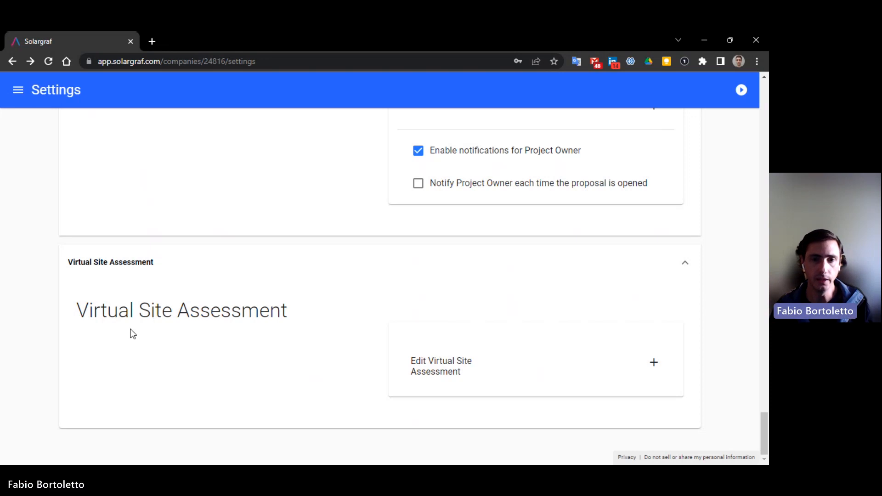
left_click(472, 374)
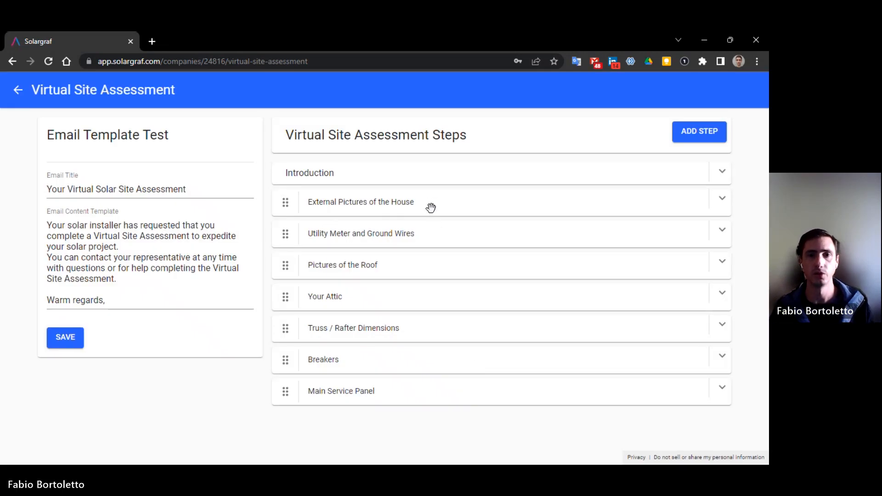
left_click(722, 200)
scroll(600, 322, "down", 4)
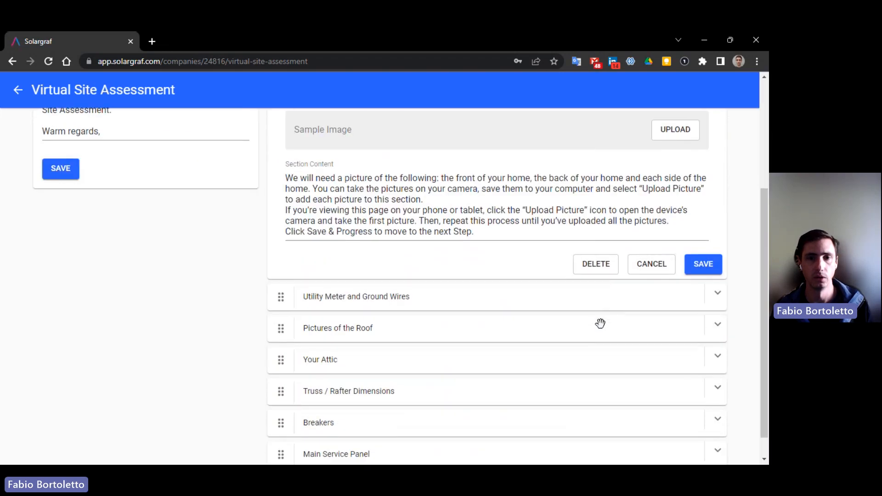
scroll(593, 335, "up", 4)
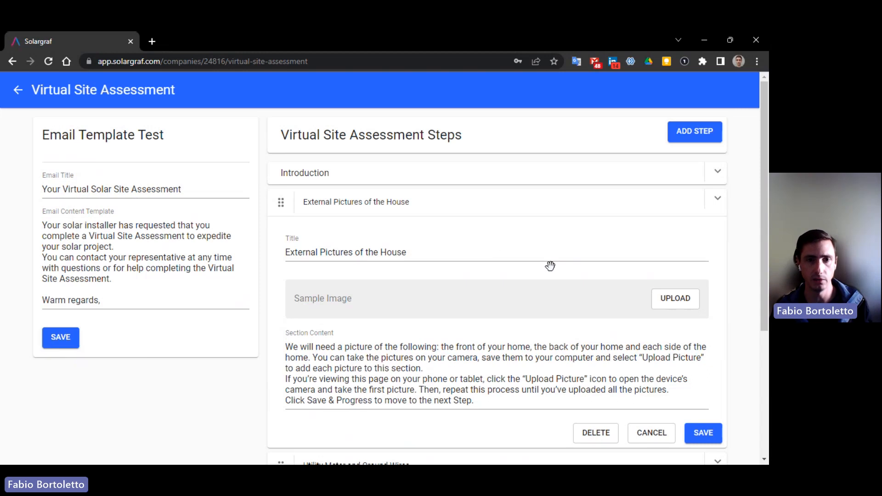
scroll(526, 331, "down", 4)
scroll(522, 348, "up", 3)
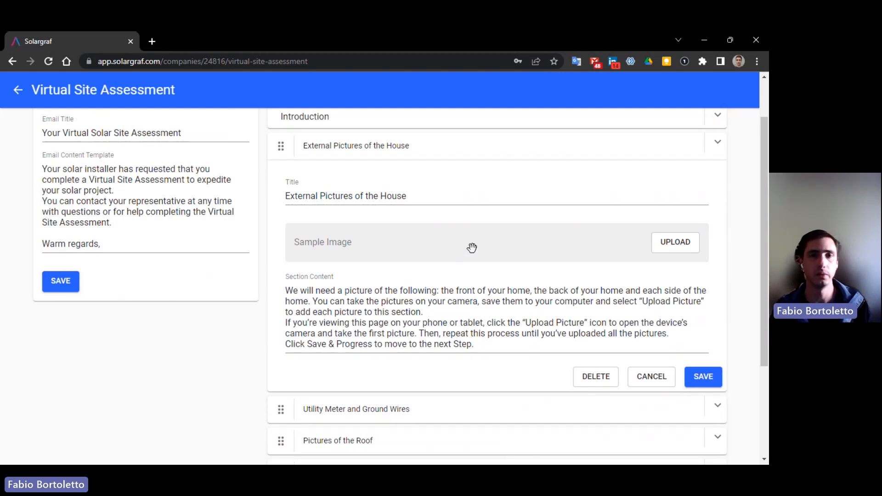
scroll(439, 339, "down", 3)
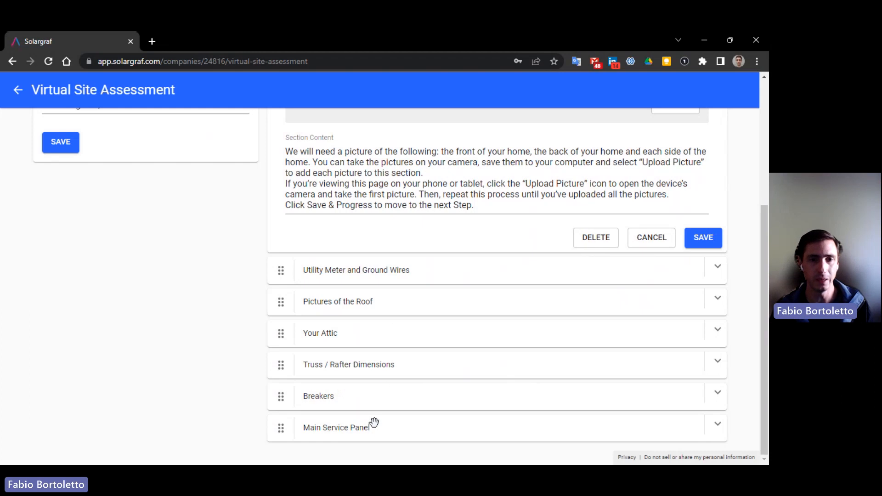
scroll(366, 431, "up", 5)
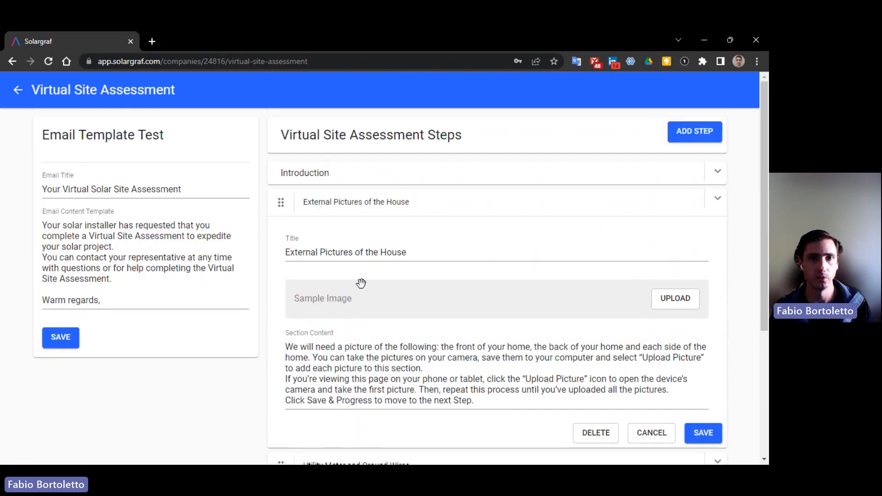
left_click(18, 90)
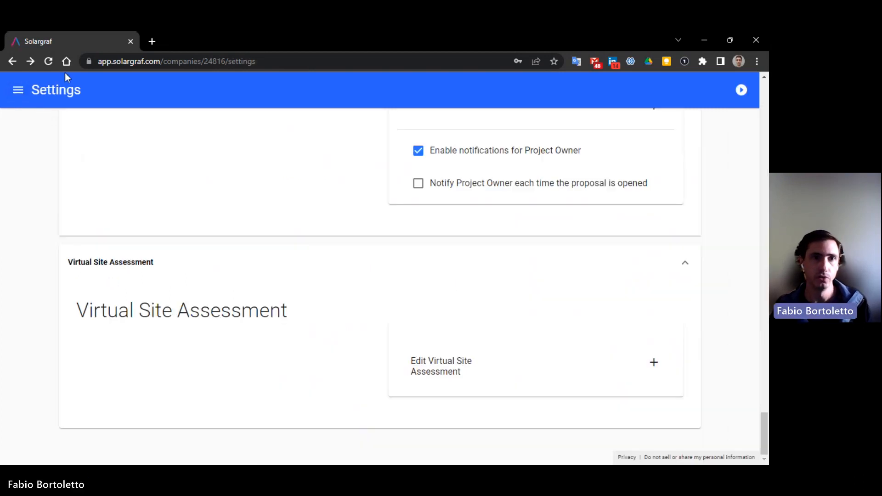
- Start a new project from the dashboard and search the site's street address and number
left_click(18, 92)
left_click(41, 124)
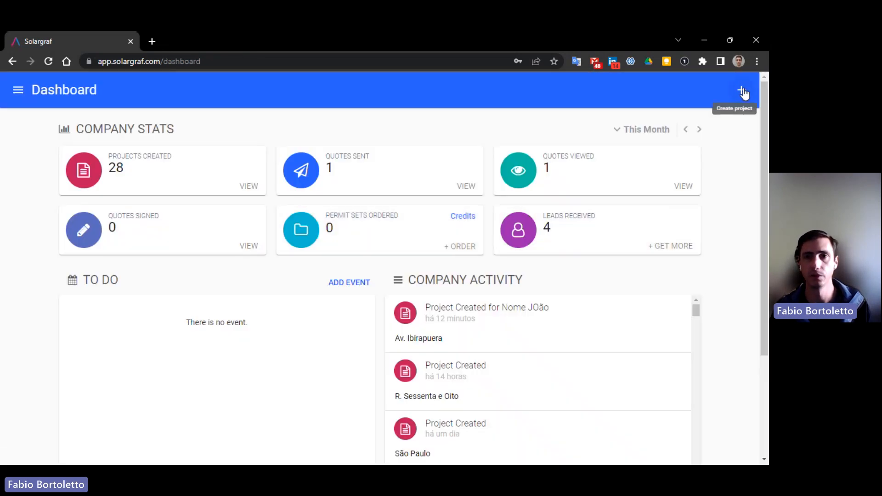
left_click(744, 93)
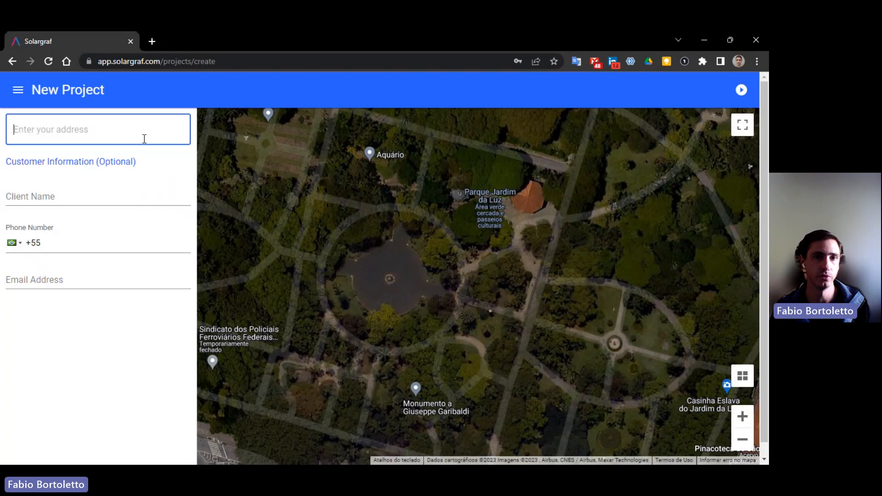
left_click(127, 137)
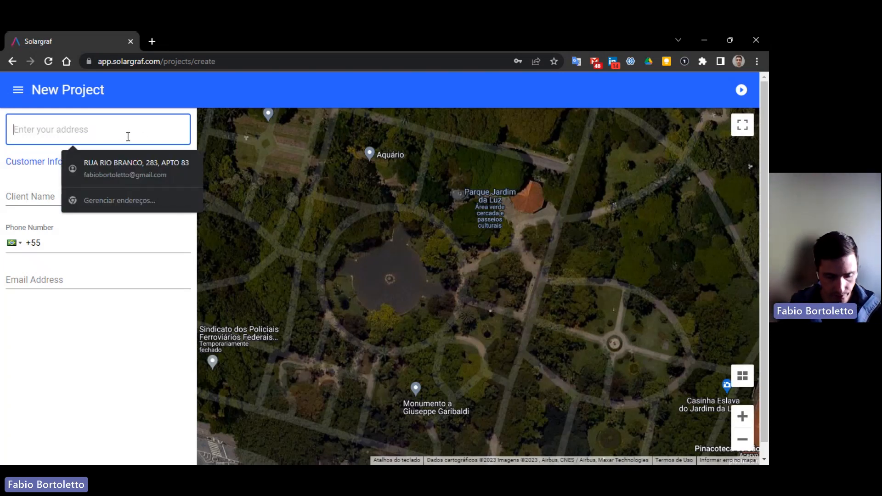
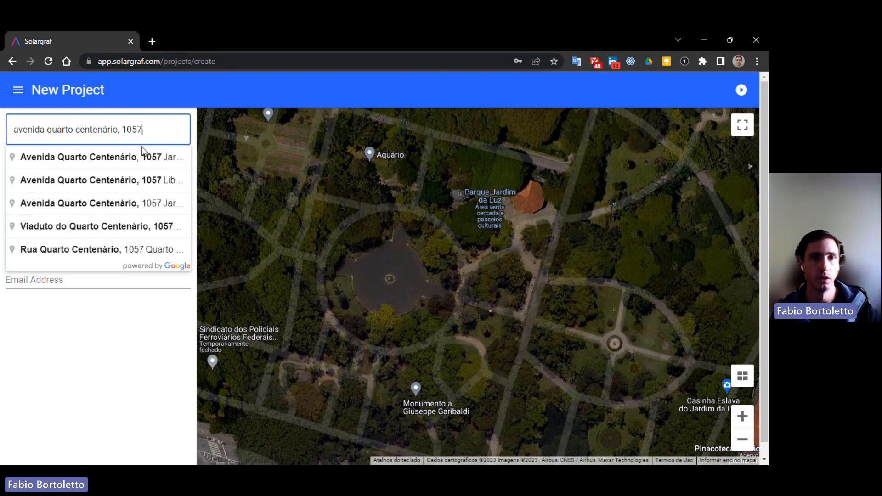
- Accept the first address suggestion and pin the site on the target roof
left_click(85, 165)
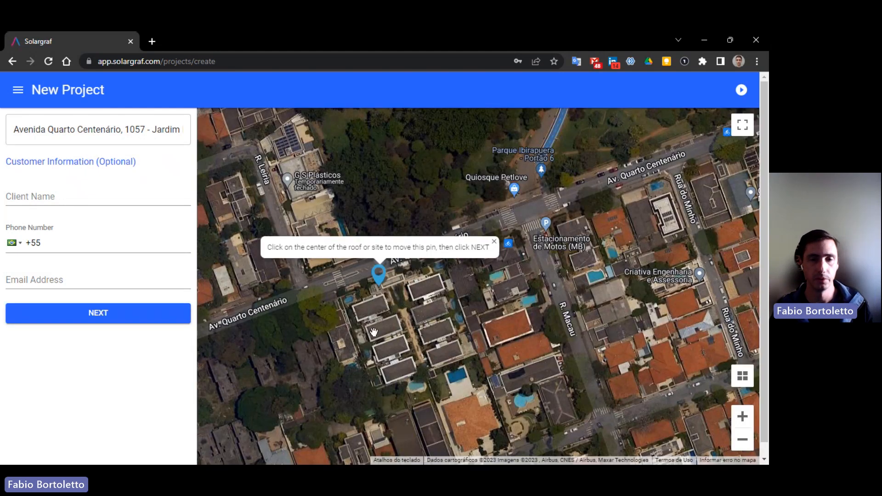
scroll(368, 304, "up", 5)
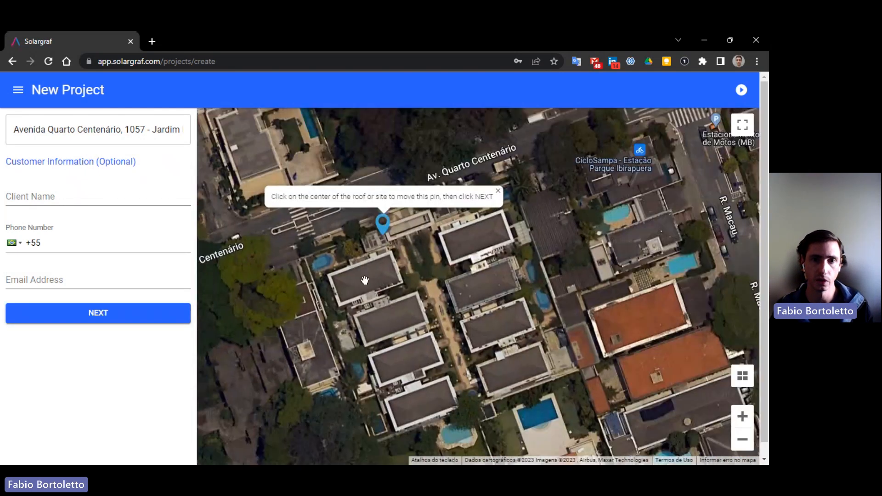
left_click(364, 278)
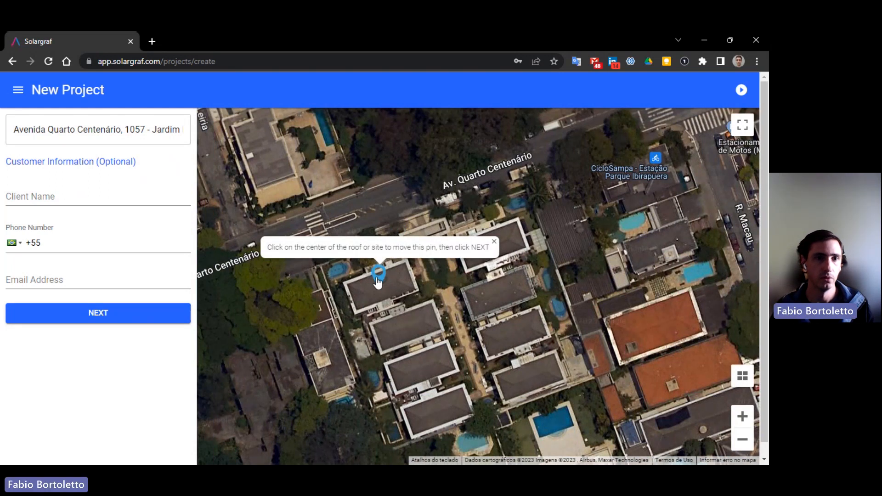
- Go through the client's name, phone and e-mail fields, then proceed to Project Details
left_click(100, 193)
left_click(114, 238)
left_click(131, 276)
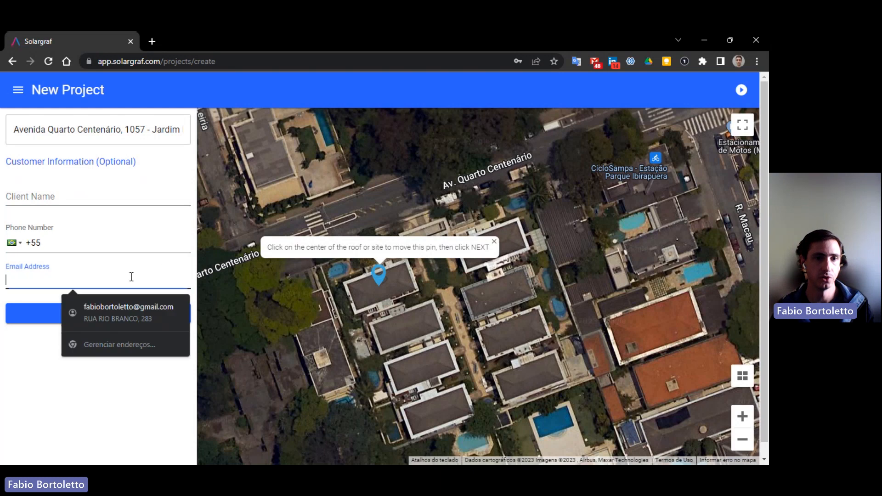
left_click(56, 358)
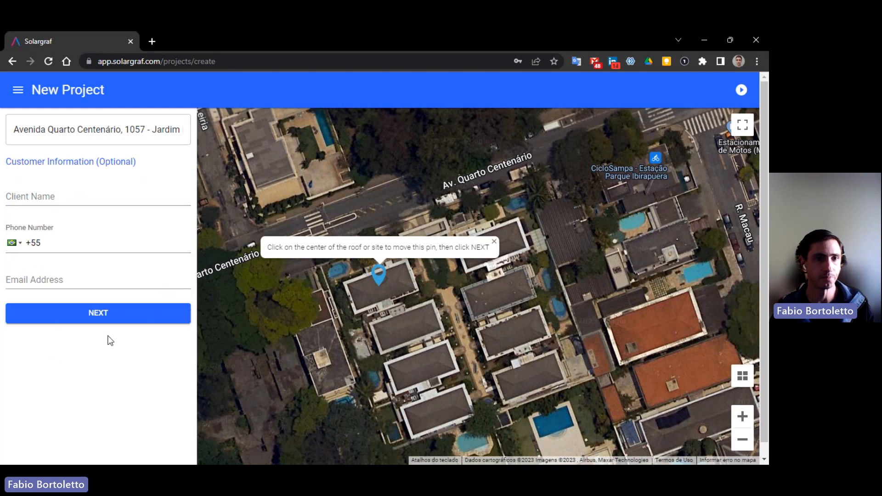
left_click(106, 318)
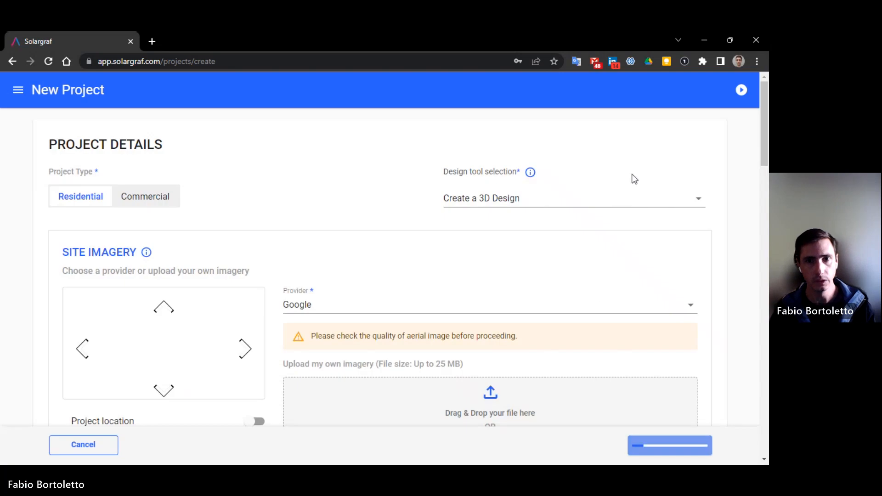
- Keep Create a 3D Design, select the site imagery option, and scroll to Energy Consumption
left_click(507, 202)
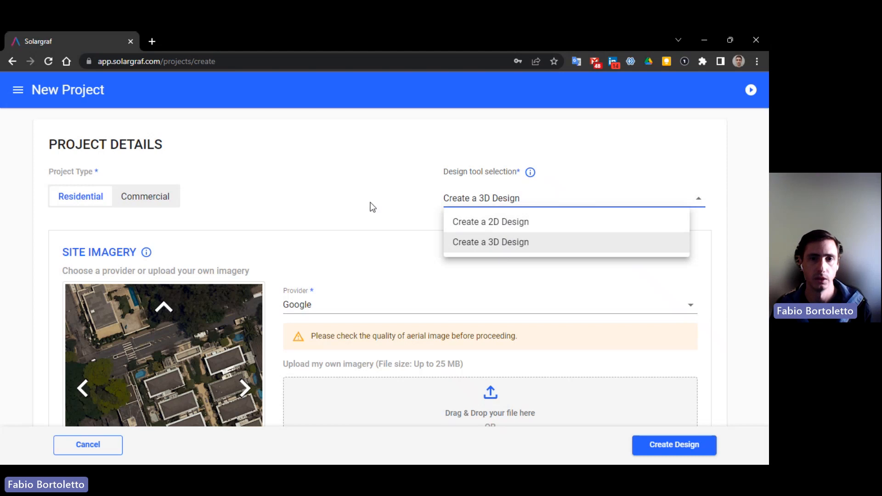
left_click(376, 205)
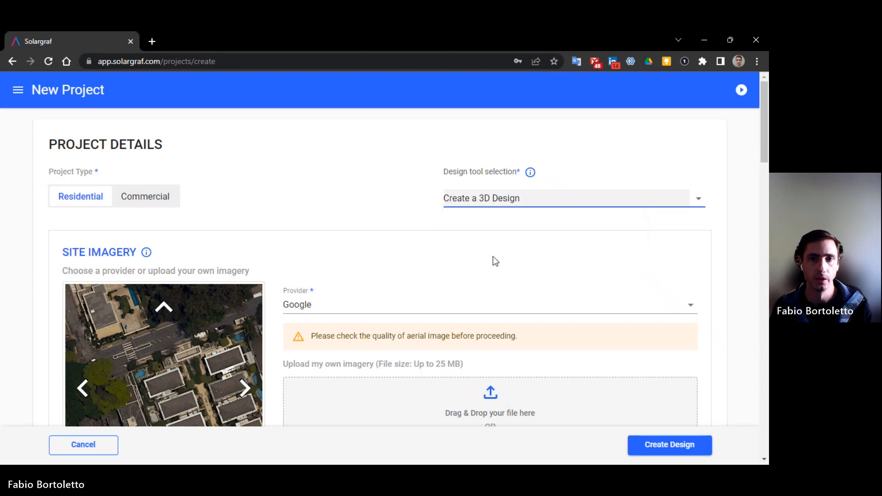
scroll(474, 238, "down", 1)
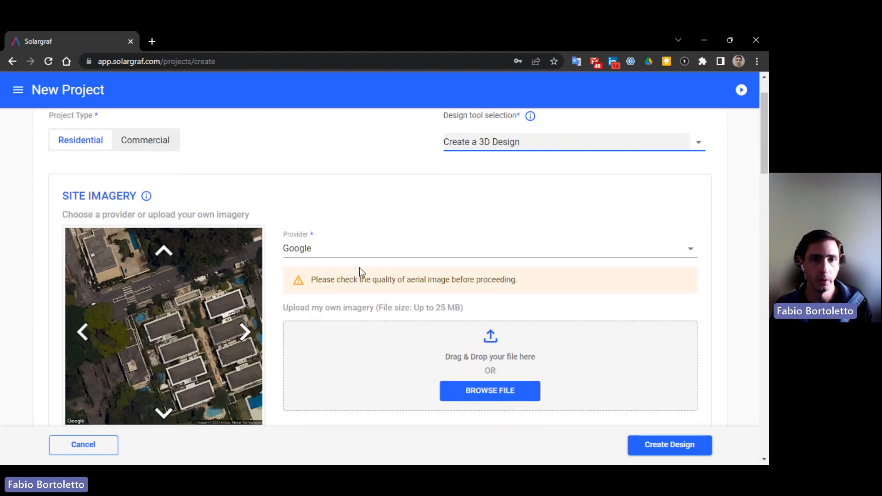
scroll(469, 257, "down", 2)
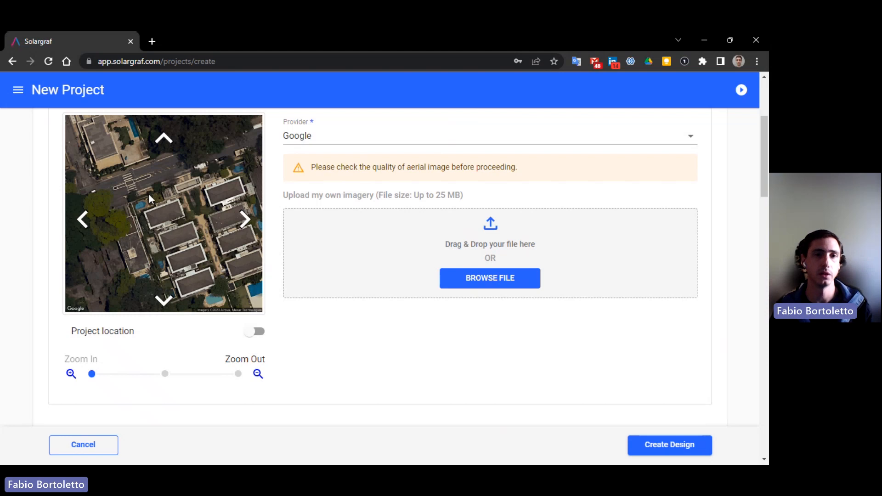
left_click(489, 277)
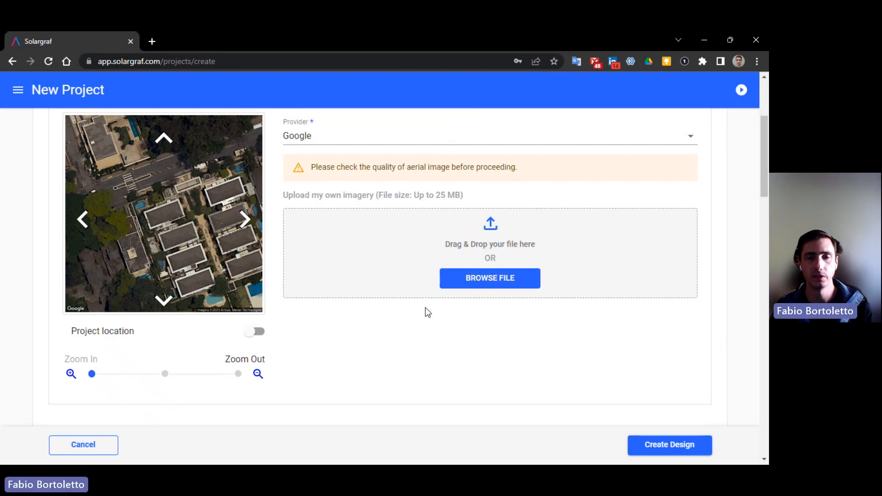
scroll(379, 324, "down", 5)
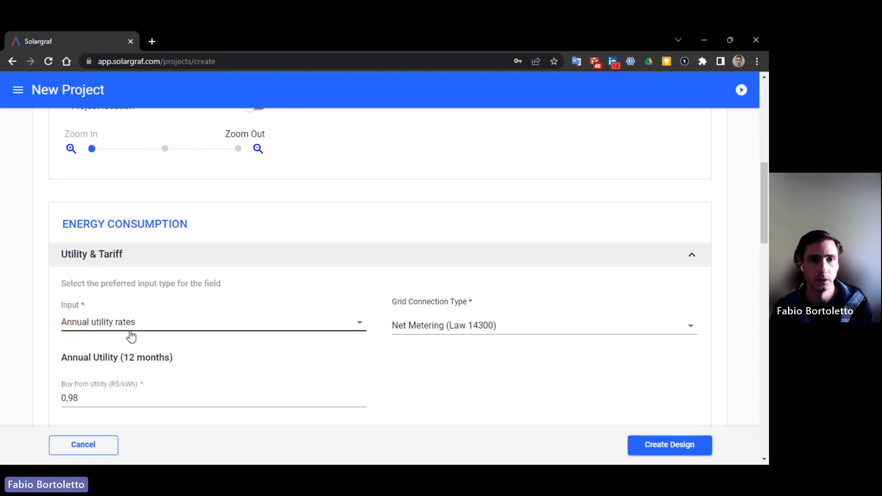
- Review the utility buy rate of 0,98 in the project details
scroll(182, 332, "down", 2)
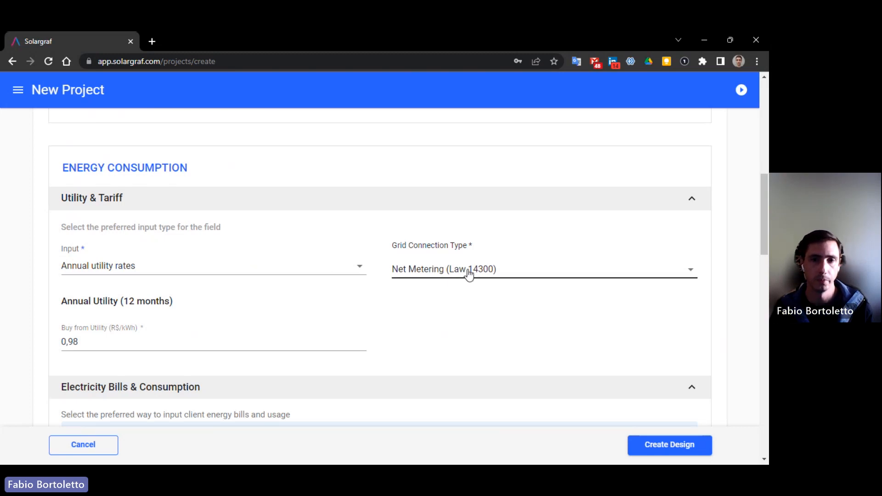
scroll(459, 299, "down", 4)
left_click(102, 232)
- Enter Annual consumption as Usage (kWh) with a value of 13392
scroll(344, 260, "down", 2)
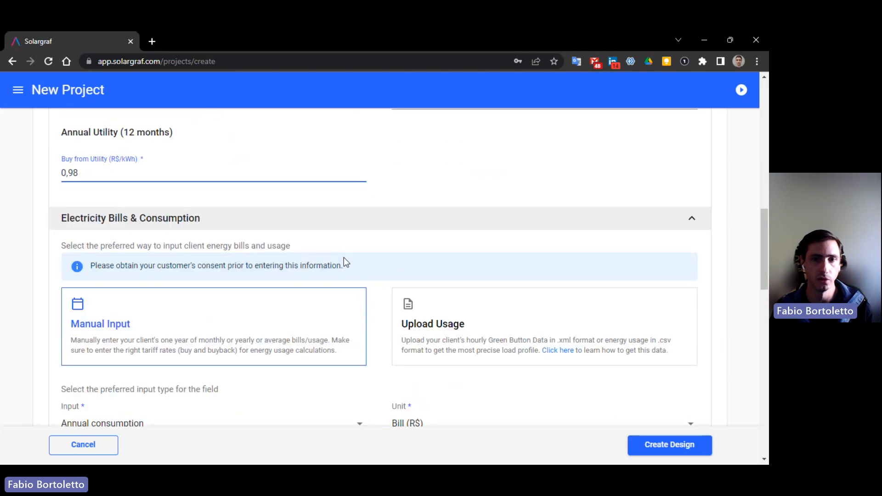
scroll(385, 261, "down", 2)
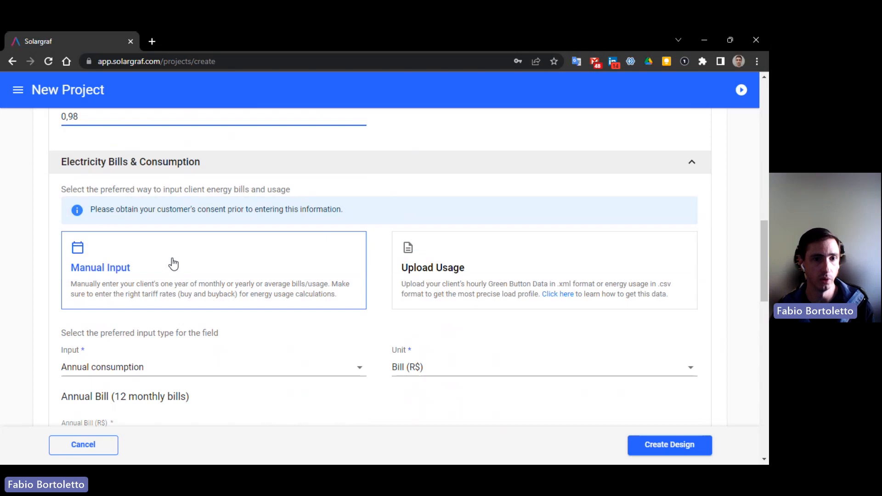
scroll(234, 300, "down", 2)
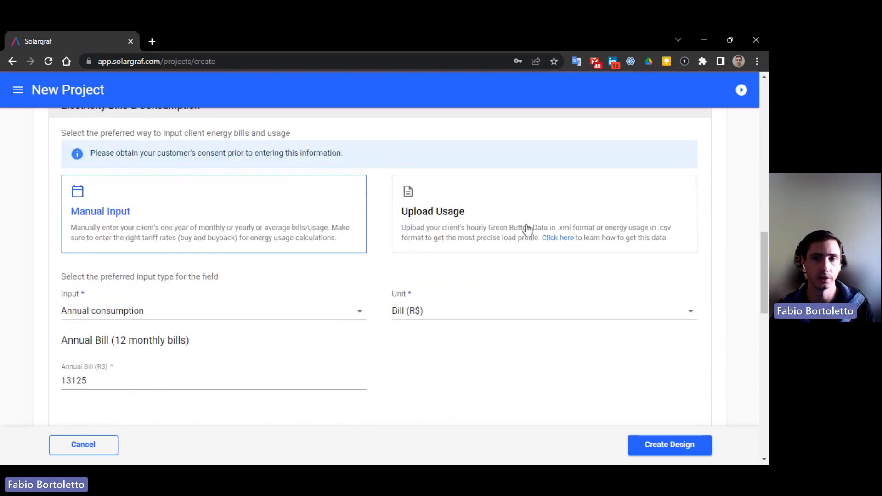
left_click(217, 314)
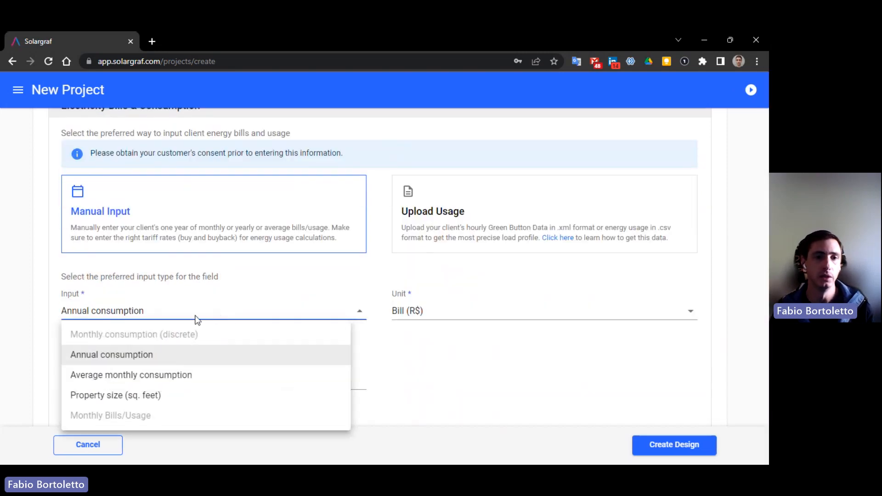
left_click(114, 360)
left_click(443, 312)
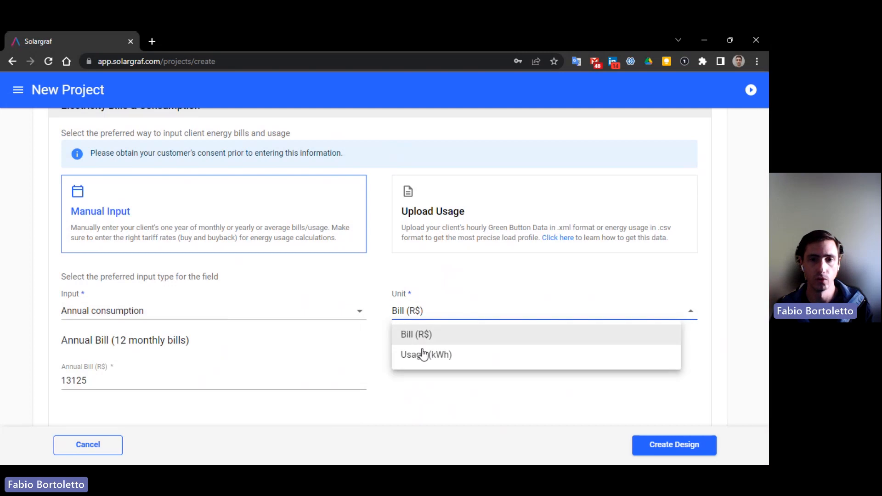
left_click(422, 355)
double_click(139, 380)
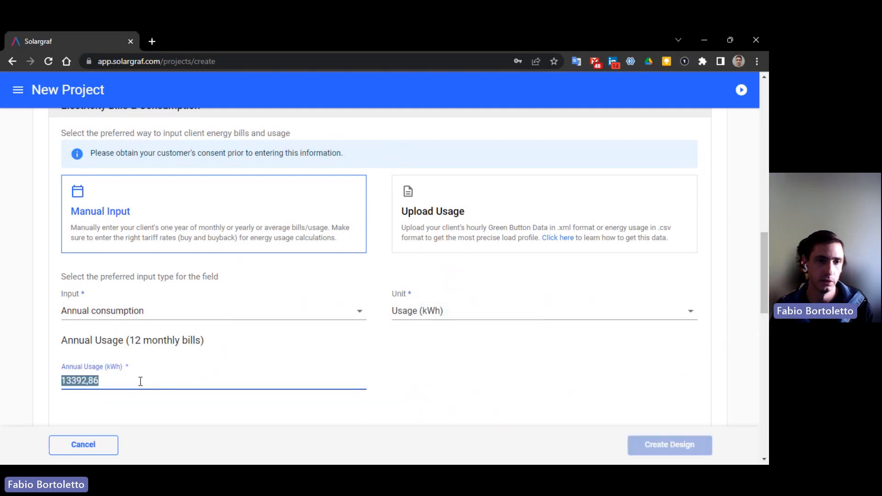
type("13392")
scroll(276, 374, "down", 1)
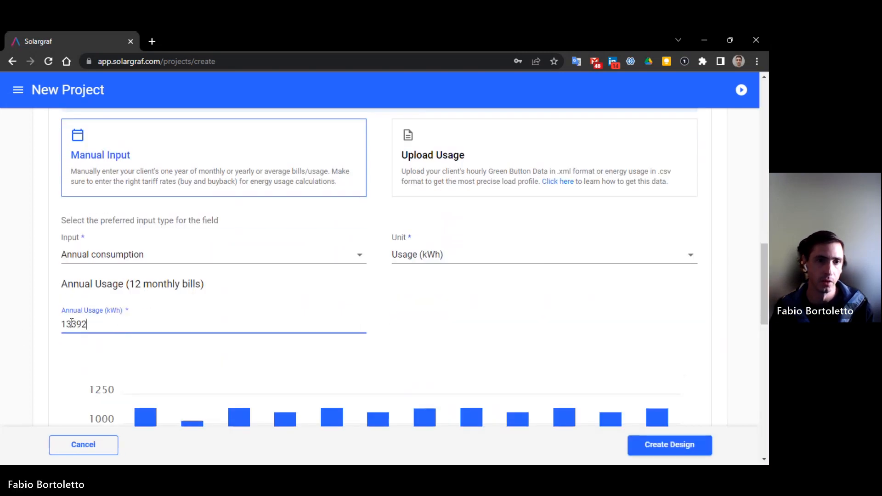
left_click(70, 324)
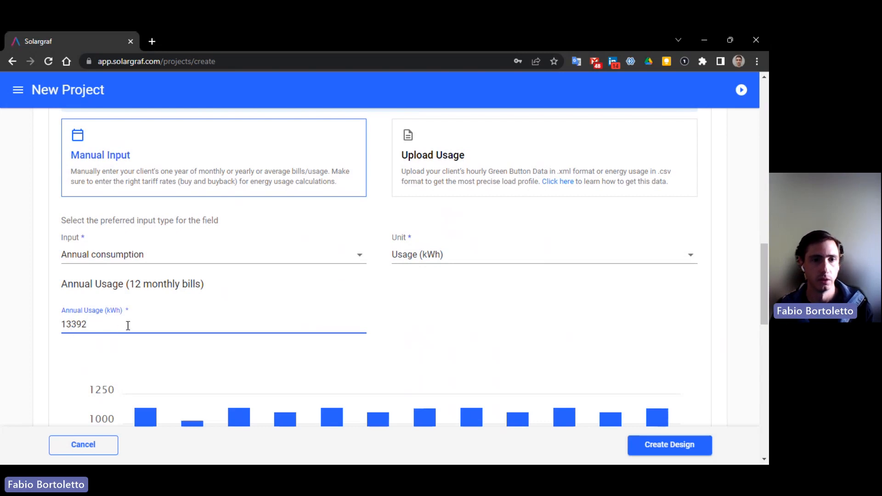
- Pick the Retirees or working from home couple profile over Nighttime focused, then create the design
scroll(150, 322, "down", 2)
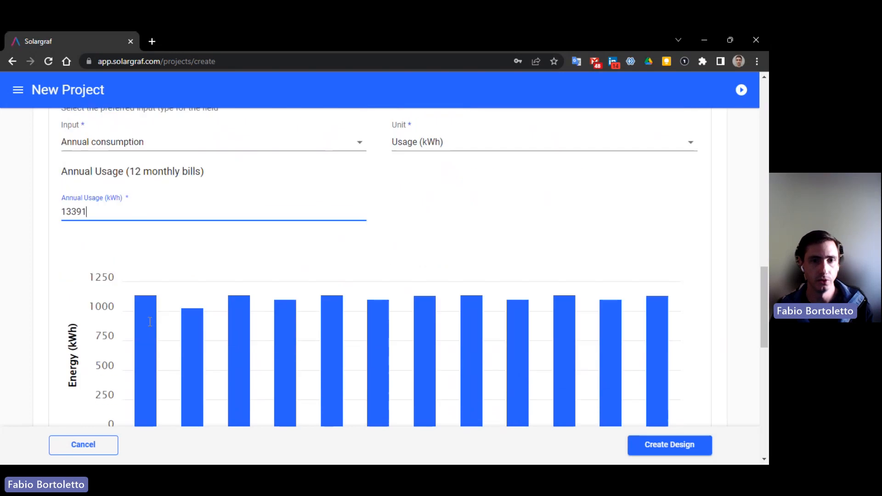
scroll(528, 331, "down", 5)
scroll(157, 310, "down", 1)
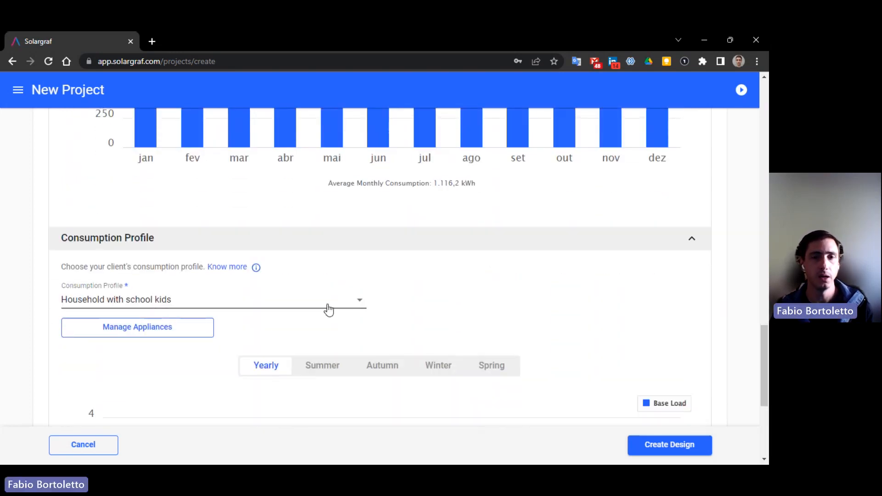
scroll(338, 325, "down", 2)
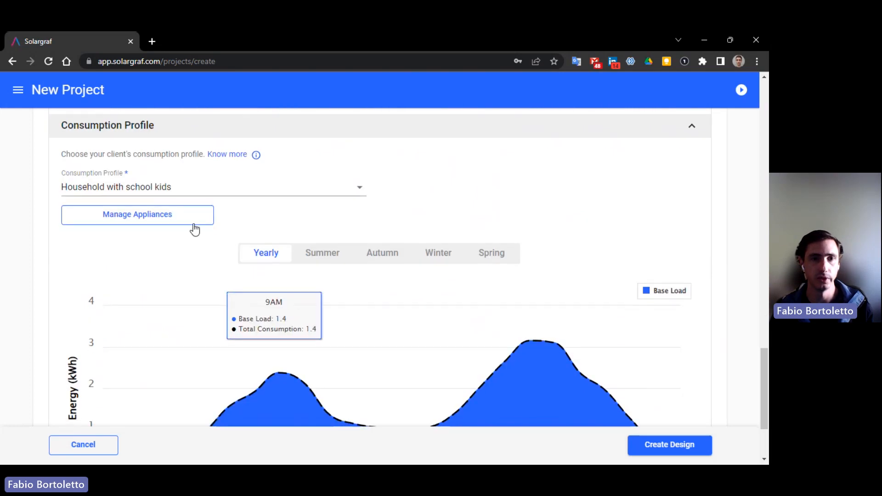
scroll(510, 359, "down", 2)
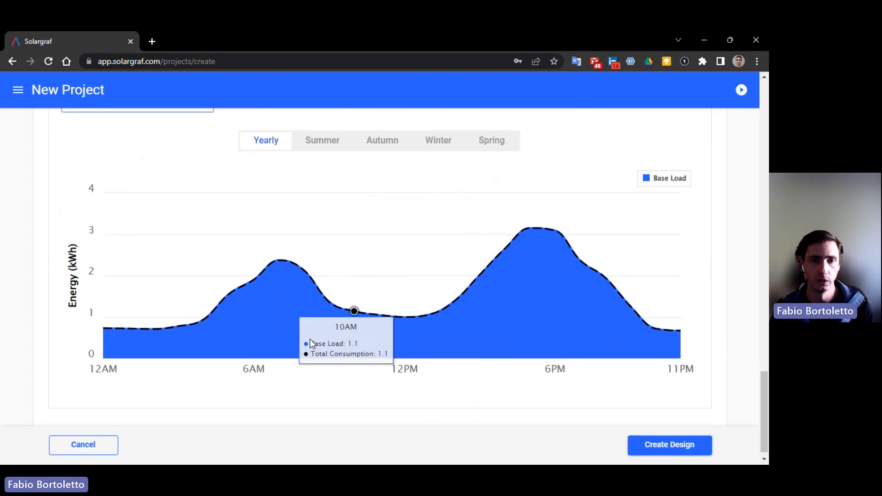
scroll(506, 322, "up", 1)
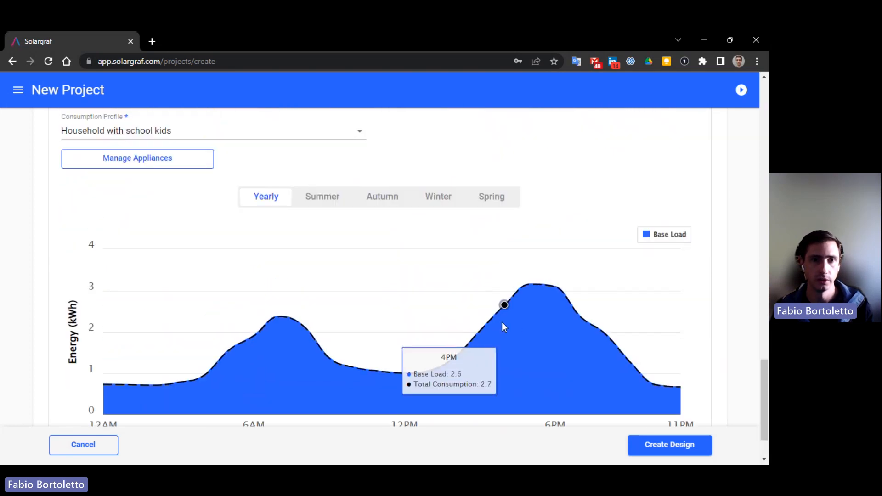
left_click(185, 137)
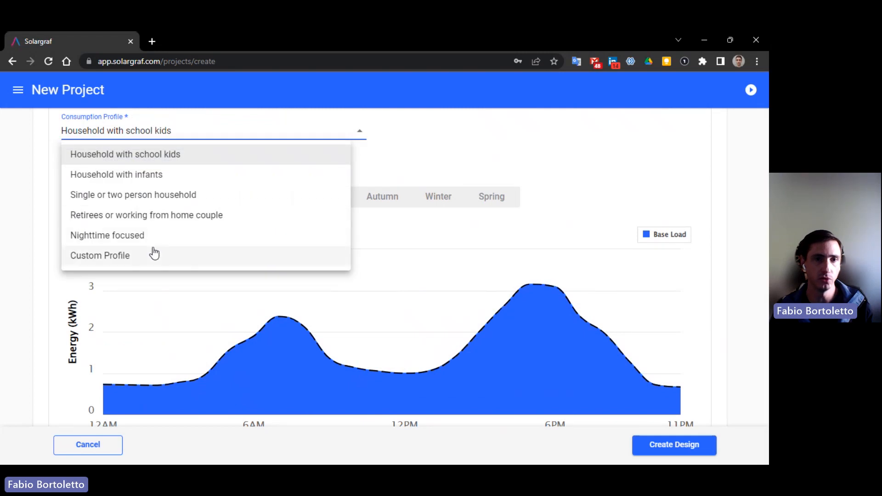
left_click(133, 237)
left_click(139, 220)
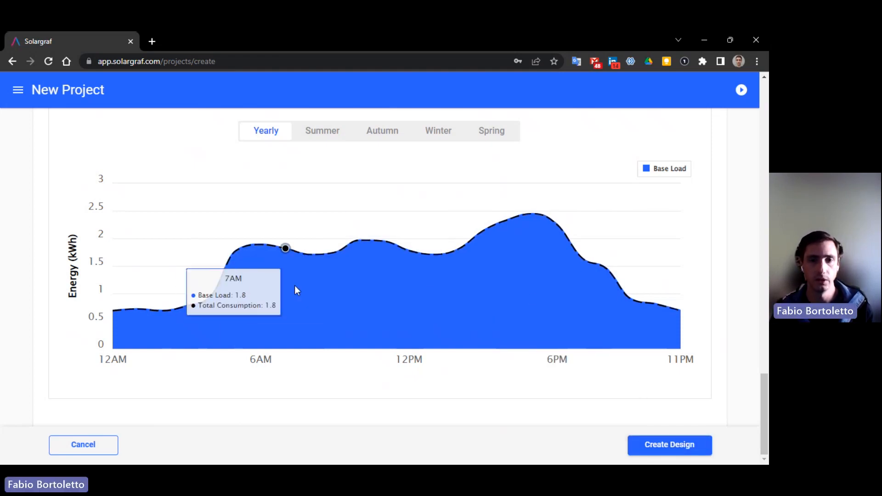
left_click(665, 446)
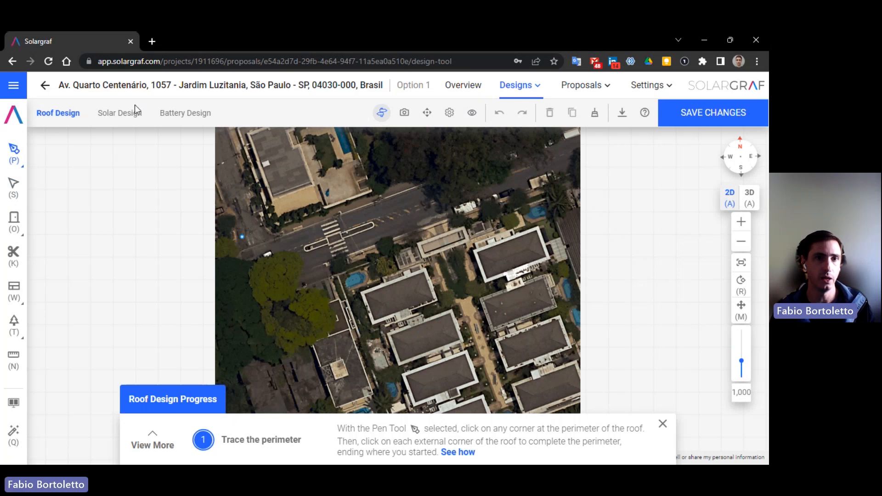
- Expand and dismiss the Roof Design Progress guide, then zoom the map onto the building
left_click(153, 440)
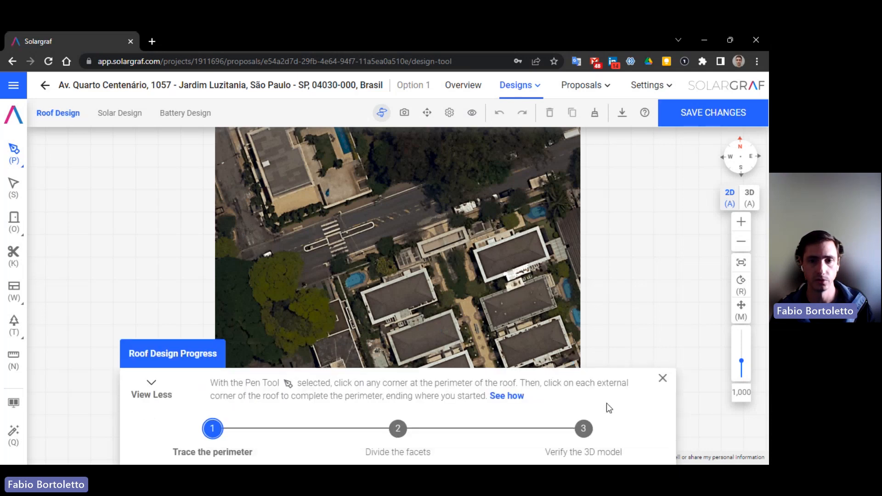
left_click(663, 380)
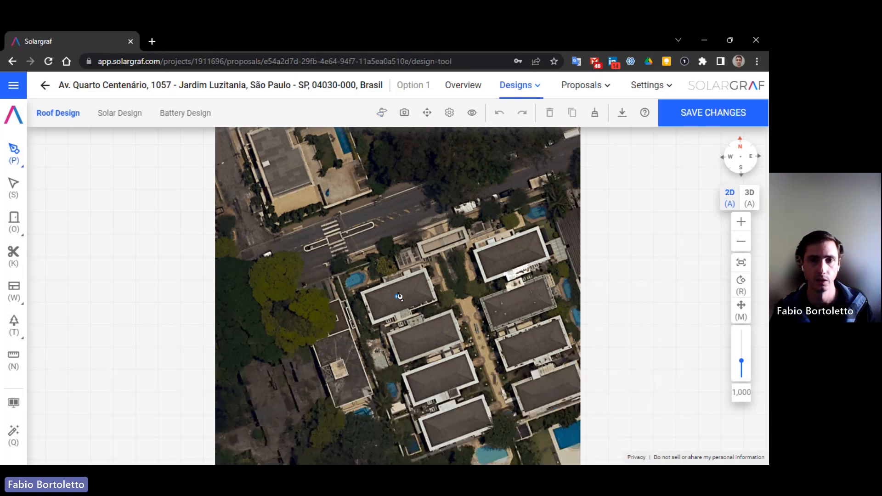
scroll(399, 292, "up", 3)
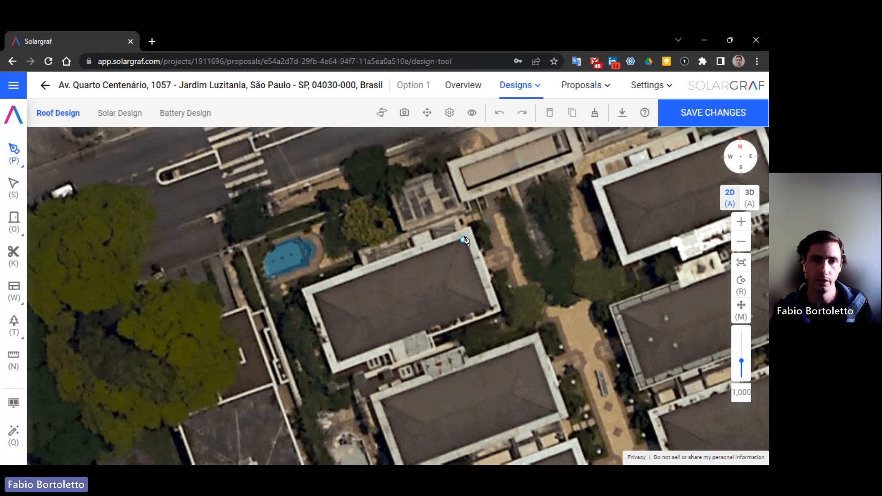
- Trace the closed four-corner roof outline with the Draw Roof pen tool
left_click(14, 156)
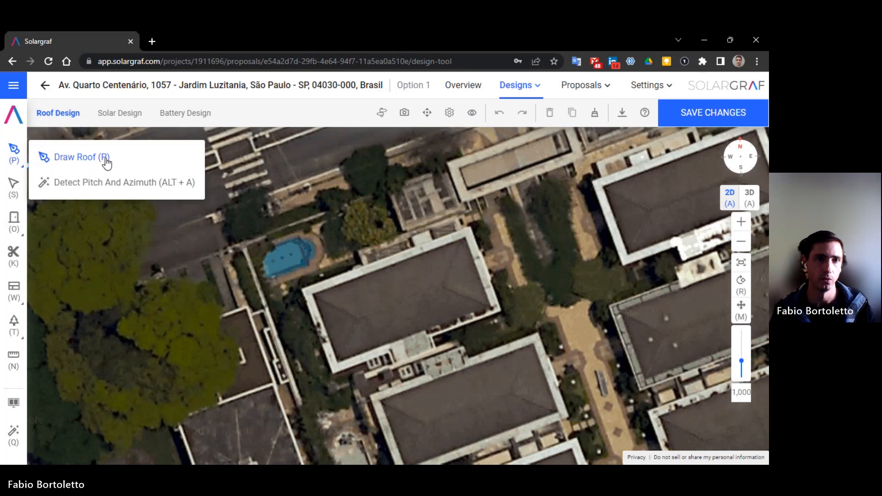
left_click(105, 160)
left_click(21, 155)
left_click(101, 164)
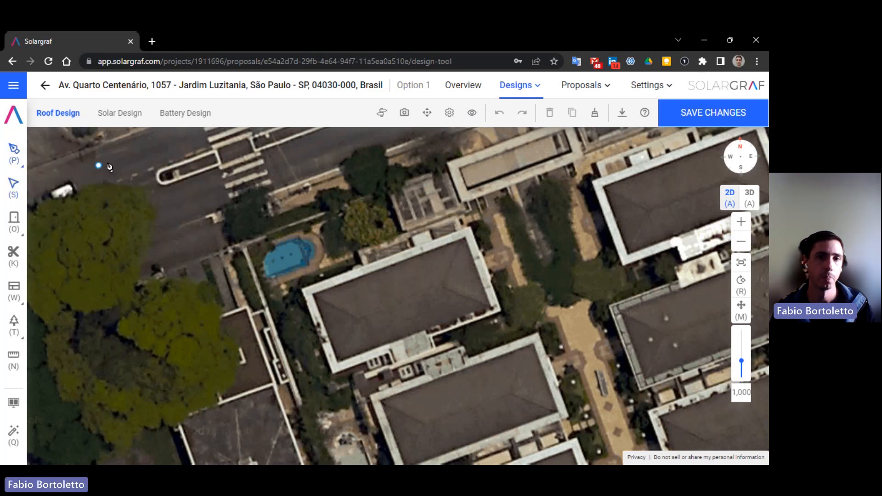
left_click(465, 240)
left_click(490, 306)
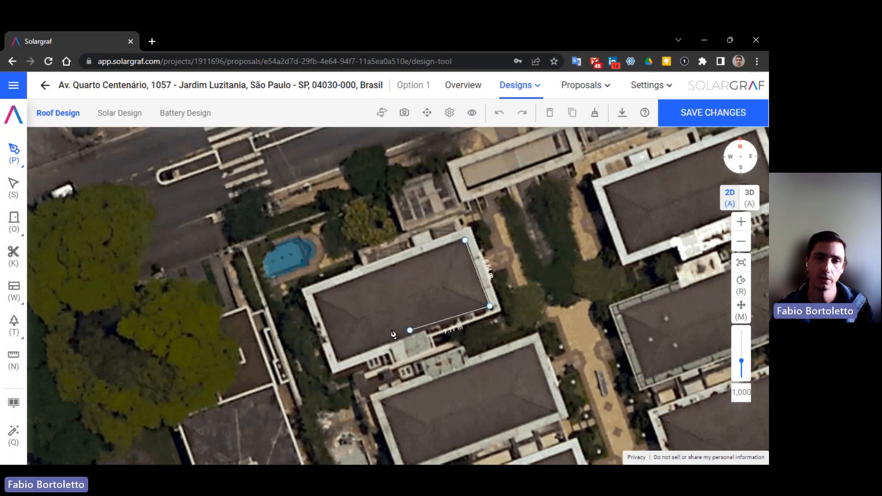
left_click(338, 362)
left_click(314, 297)
left_click(465, 241)
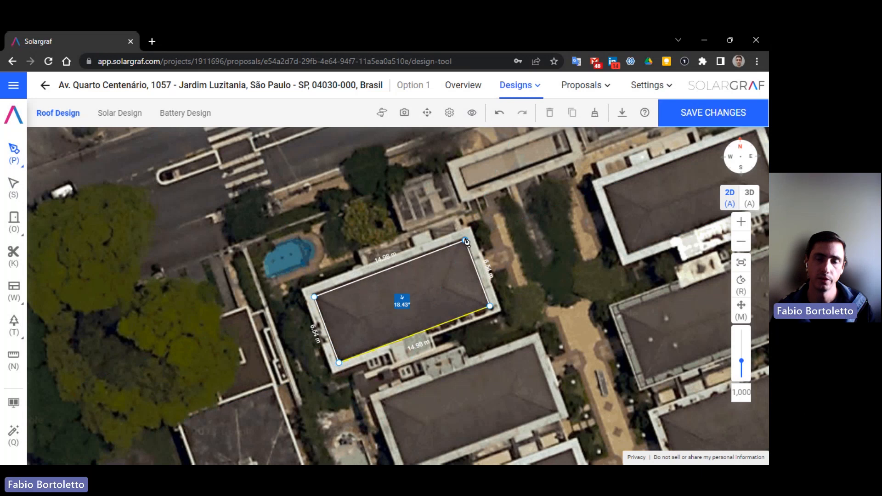
- Draw the ridge and four hip lines dividing the outline into hip facets
left_click(464, 240)
left_click(445, 285)
left_click(490, 306)
left_click(445, 286)
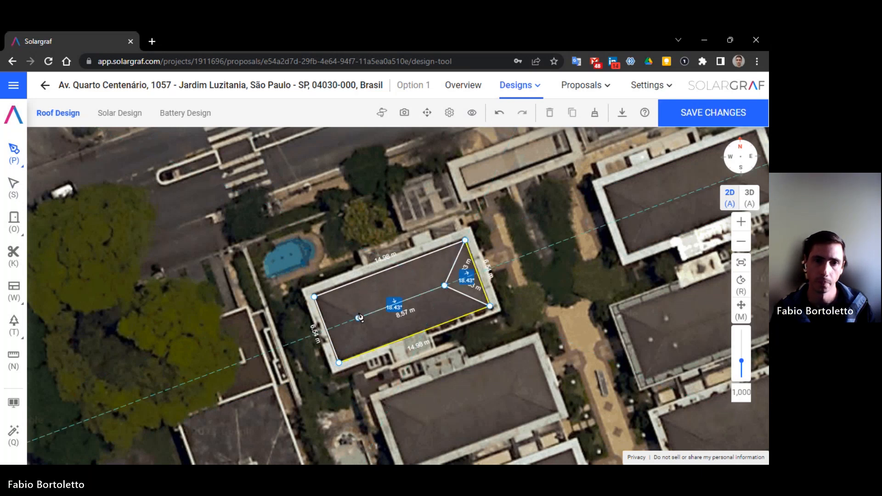
left_click(356, 318)
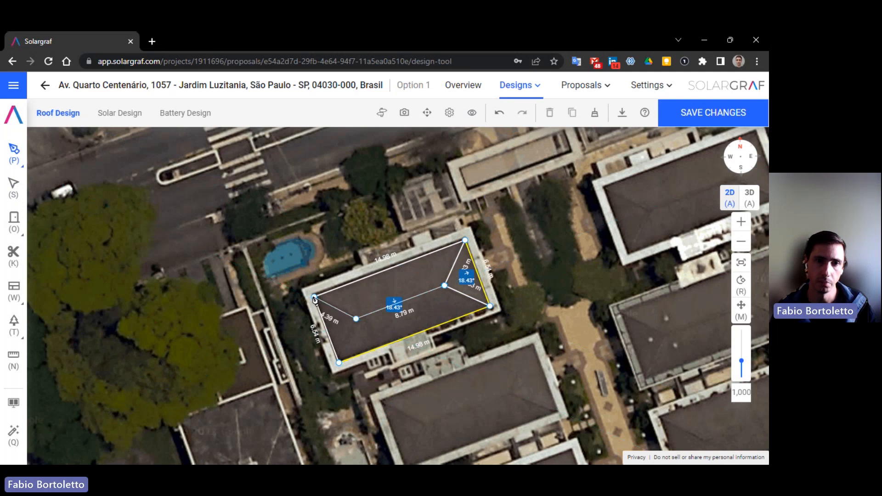
left_click(314, 297)
left_click(357, 319)
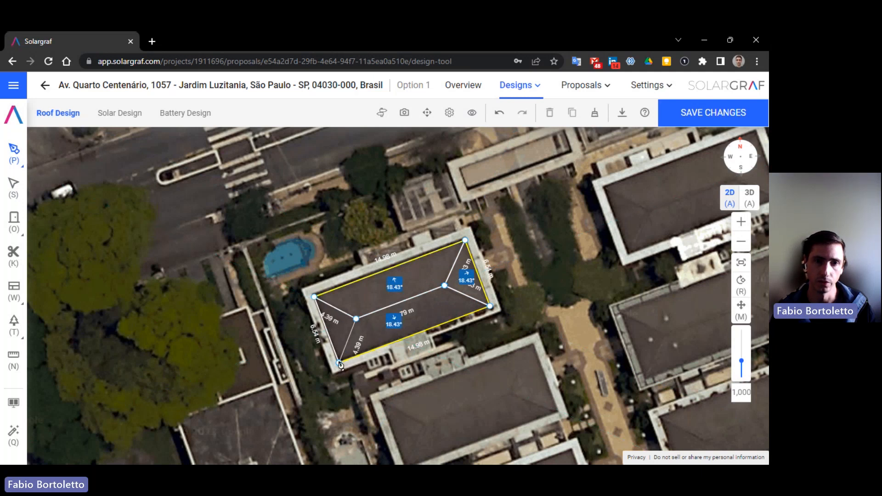
left_click(340, 363)
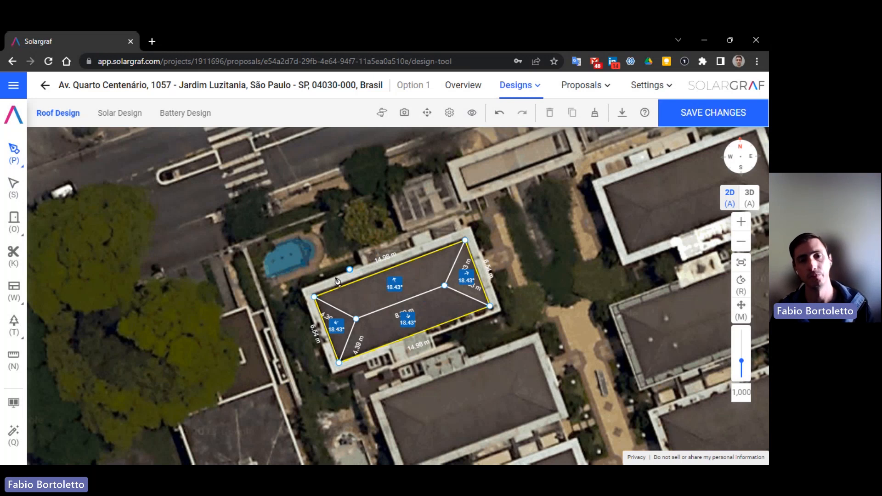
- Run the Wizard auto-detection, orbit the 3D building, and select the right roof plane
left_click(13, 436)
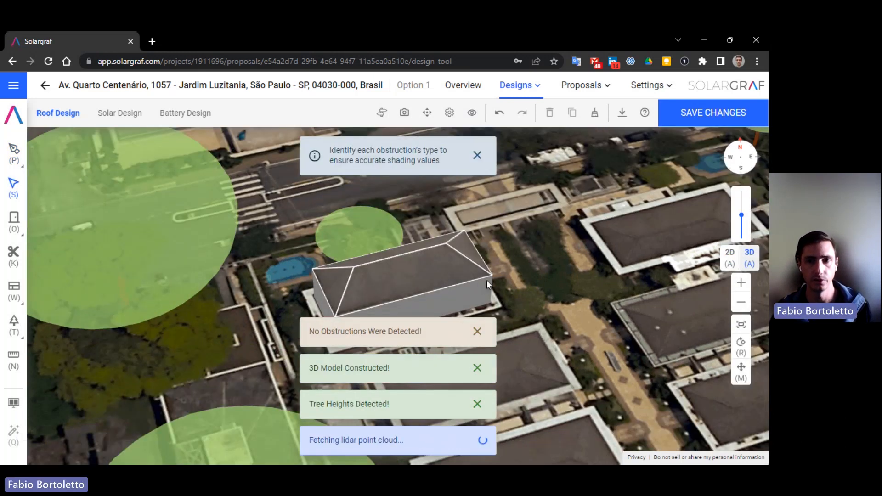
left_click(741, 346)
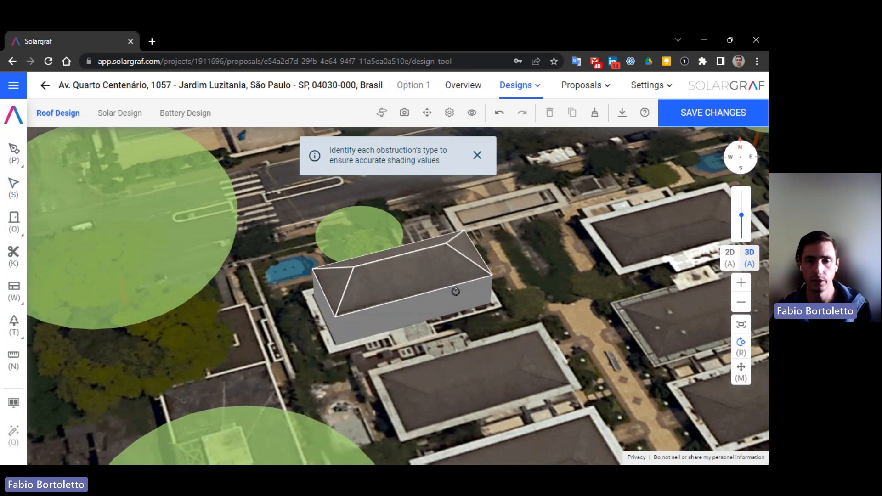
left_click_drag(436, 287, 114, 306)
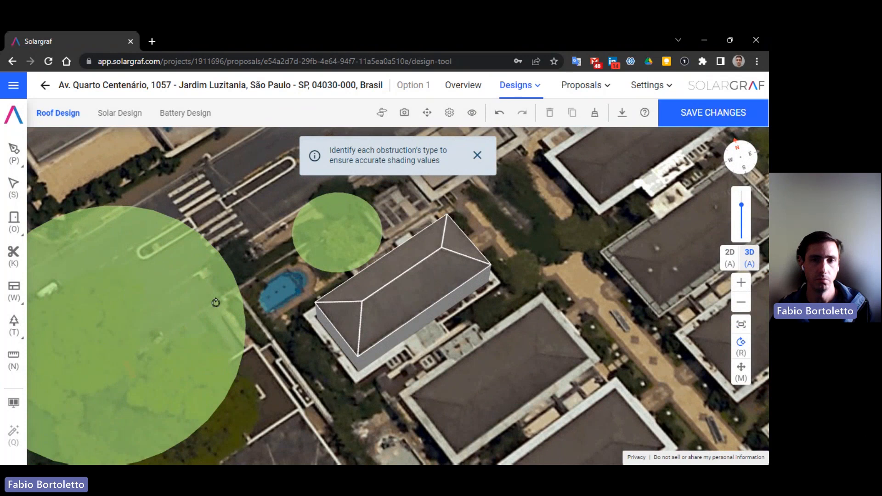
left_click(14, 188)
left_click(385, 295)
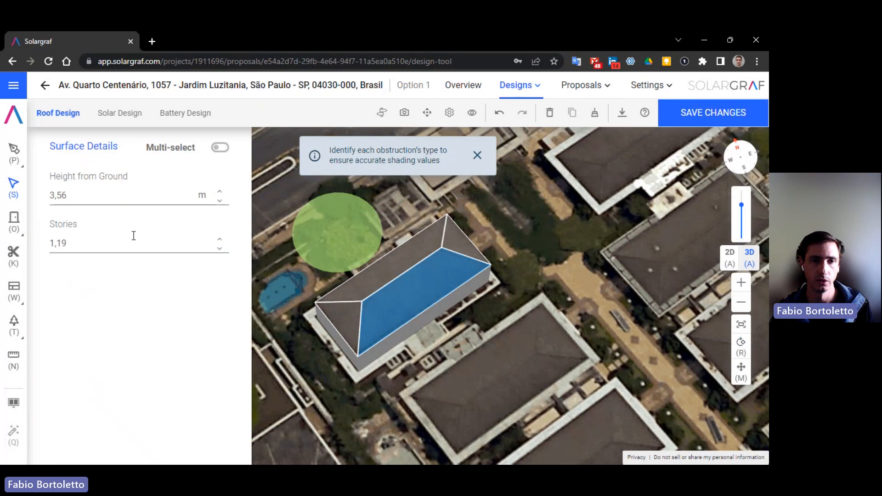
- Choose the Keepouts tool from the Obstructions flyout, then review the Walls options
left_click(13, 220)
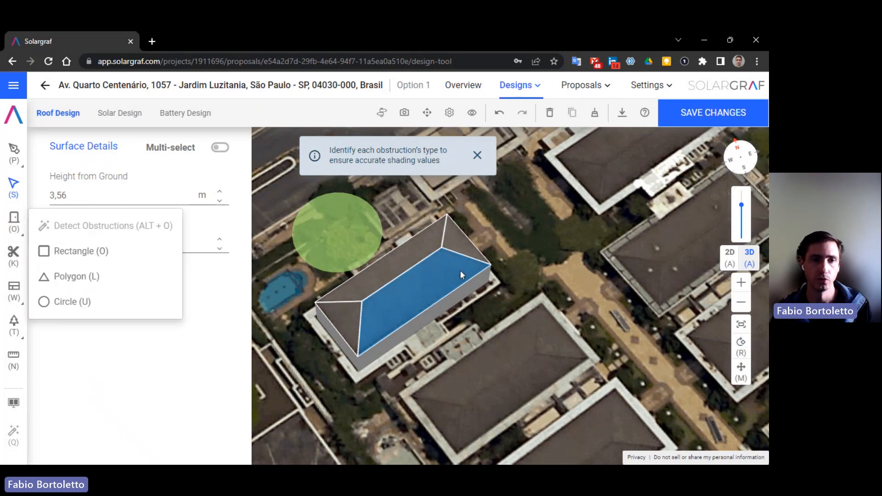
left_click(12, 261)
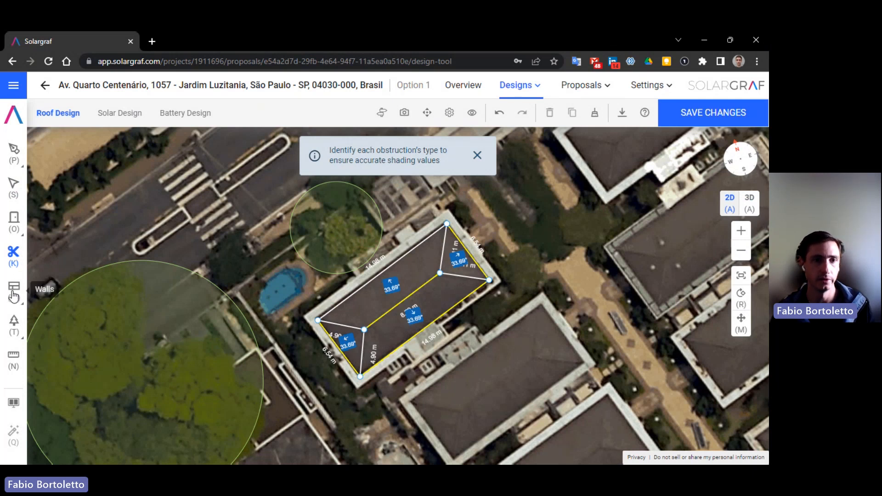
left_click(13, 294)
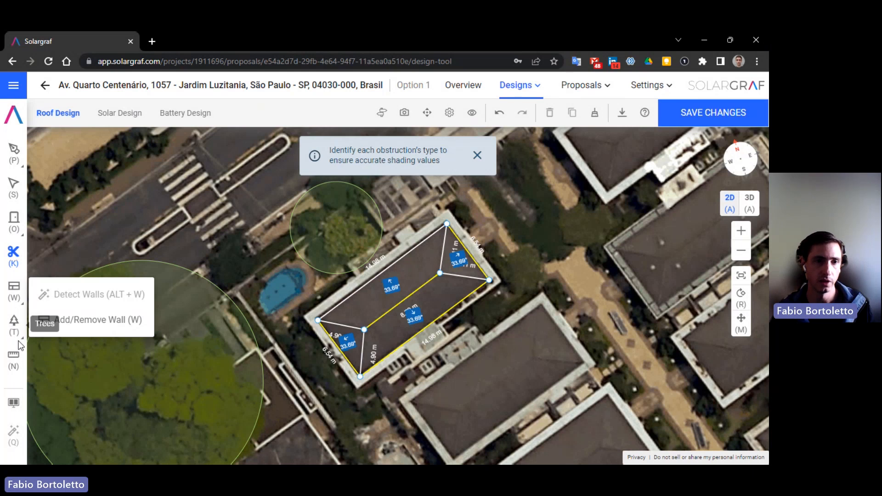
- Compare the building in Google's 3D split view, then select the upper facet (8/12 pitch, 339° azimuth)
left_click(14, 404)
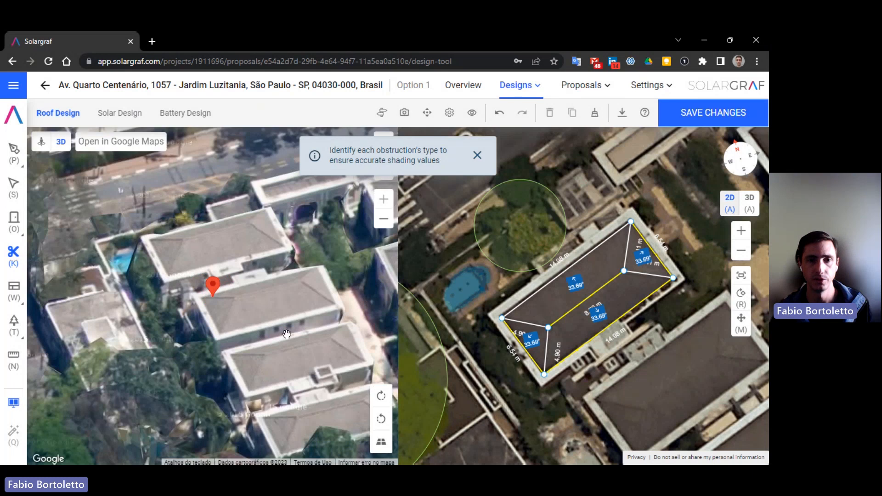
left_click_drag(234, 265, 203, 296)
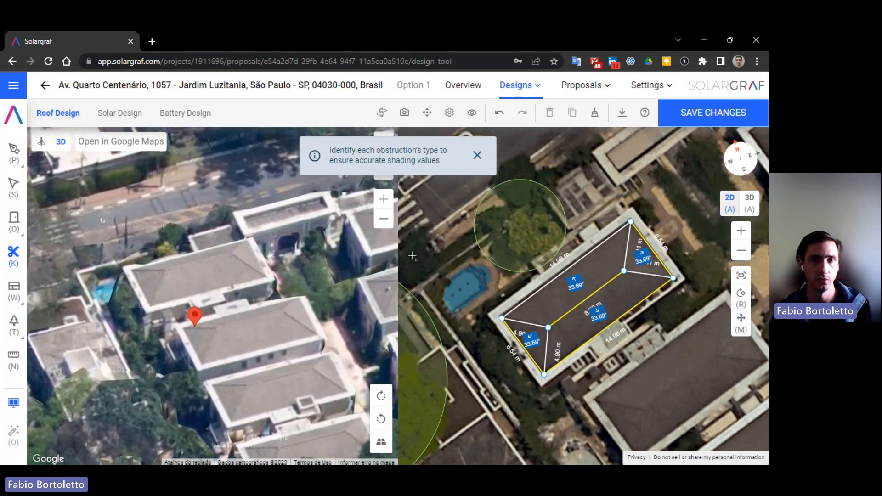
left_click(476, 159)
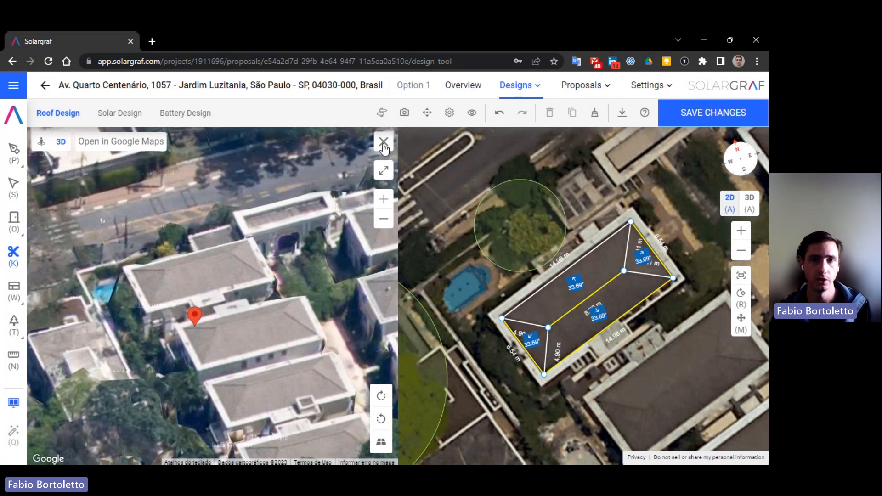
left_click(384, 142)
left_click(20, 183)
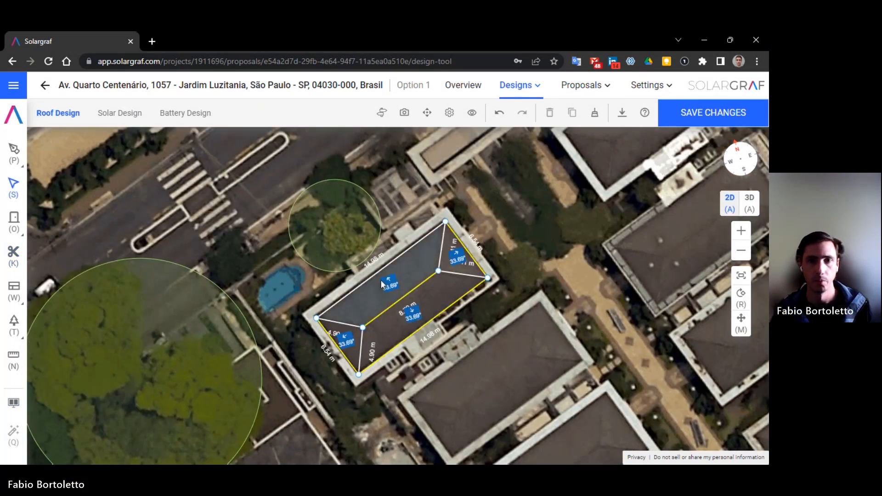
left_click(416, 271)
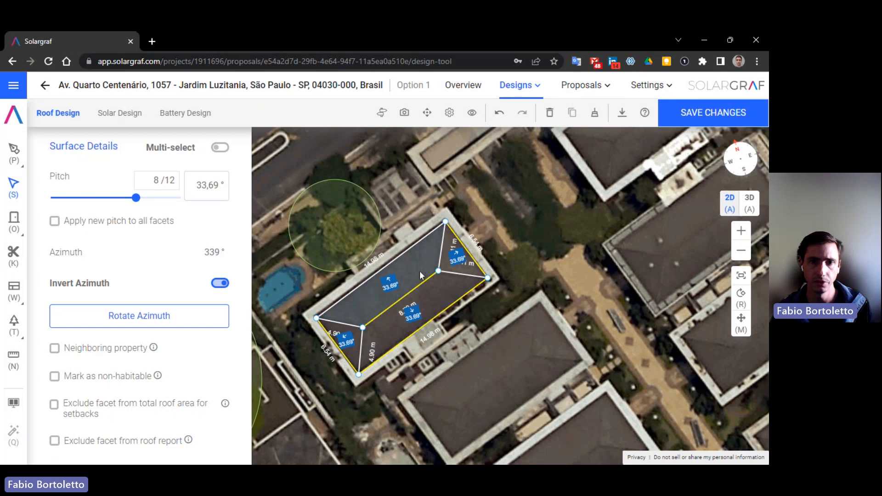
- Rotate the upper facet's azimuth and bring it back to 339°, then select its pitch value
left_click(196, 324)
left_click(194, 323)
left_click(195, 324)
left_click(195, 323)
left_click(194, 324)
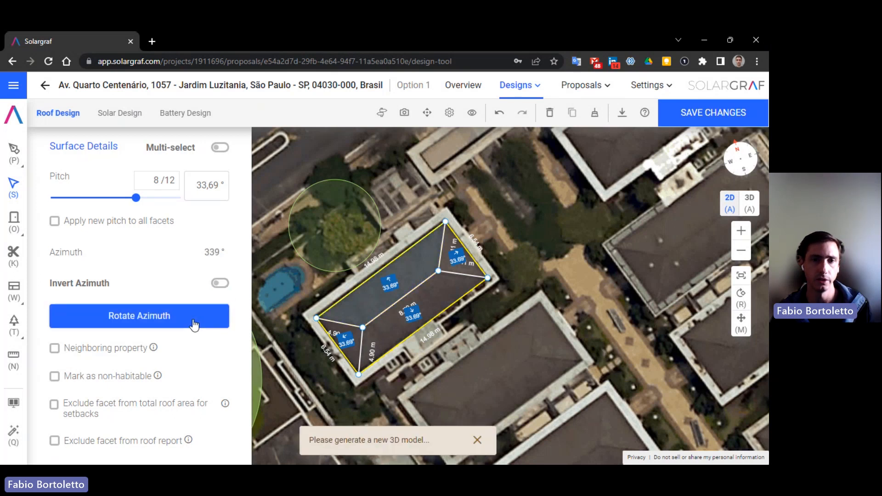
double_click(211, 186)
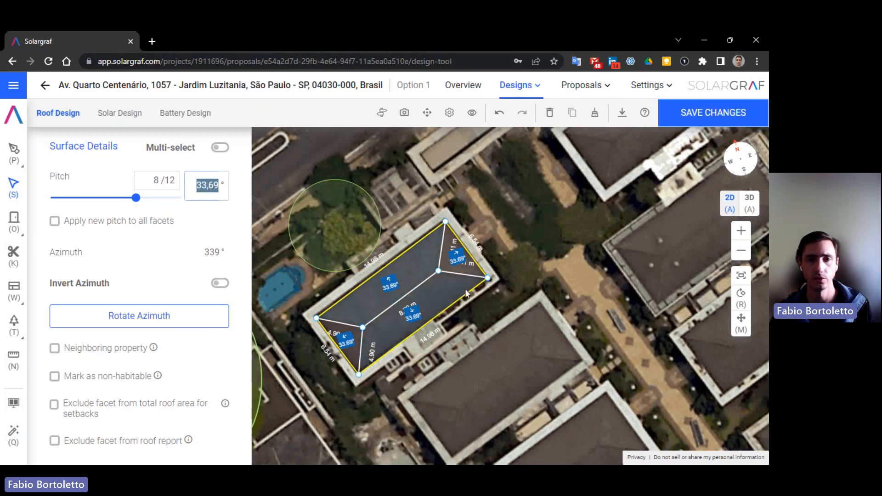
- Select the lower facet, rebuild the 3D roof model, and move to Solar Design
left_click(450, 289)
left_click(750, 203)
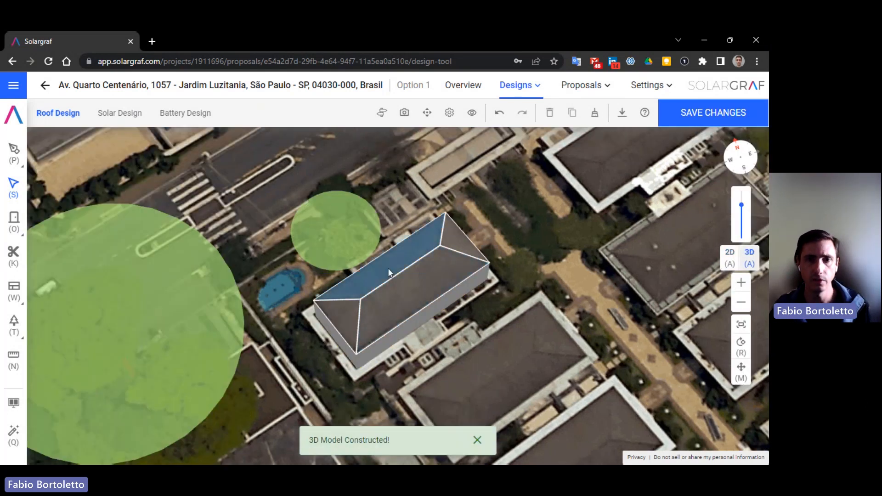
left_click(120, 114)
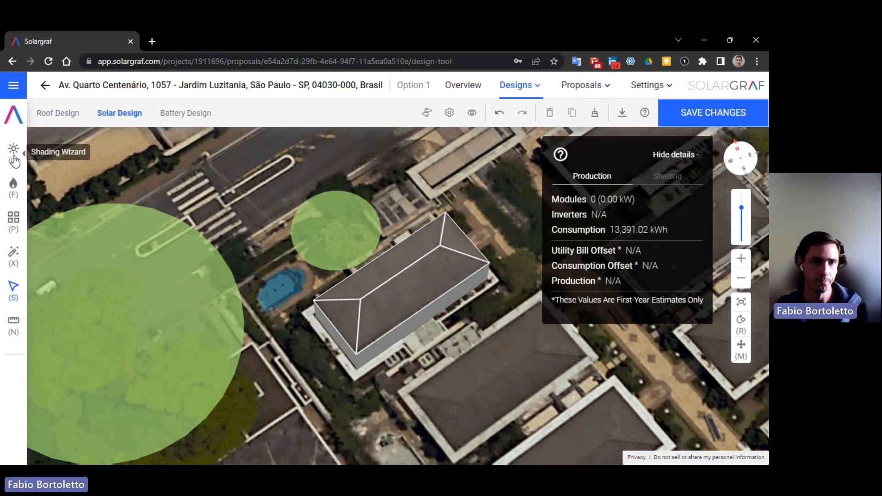
- Set up the long front facet with the Jinko Solar JKM565N panel, IQ8P-72-2-BR inverter and Manual placement
left_click(13, 223)
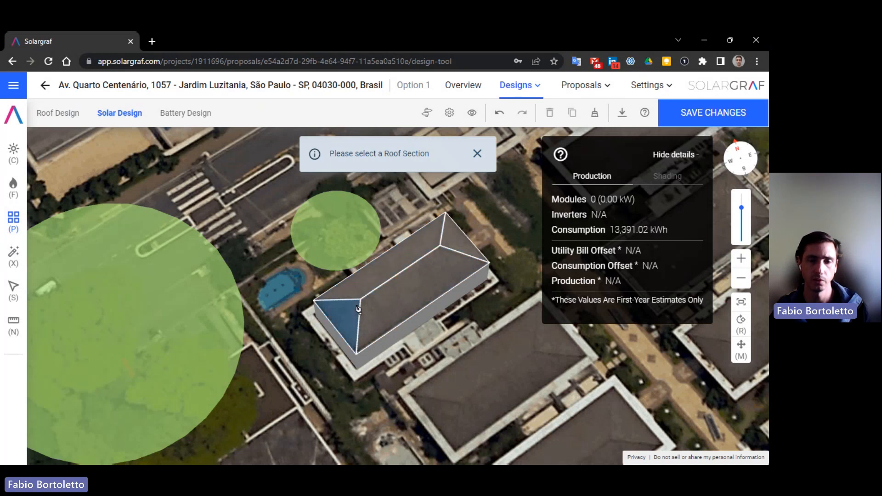
left_click(402, 265)
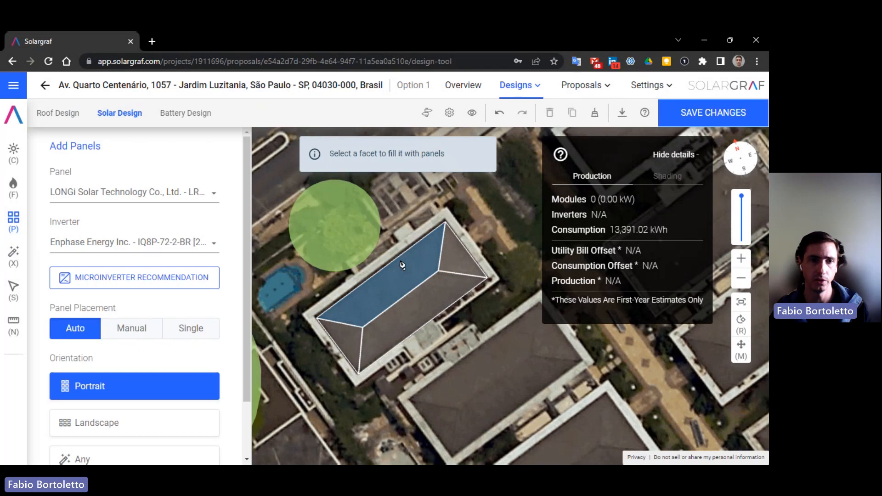
left_click(117, 192)
scroll(152, 317, "down", 5)
scroll(149, 323, "up", 5)
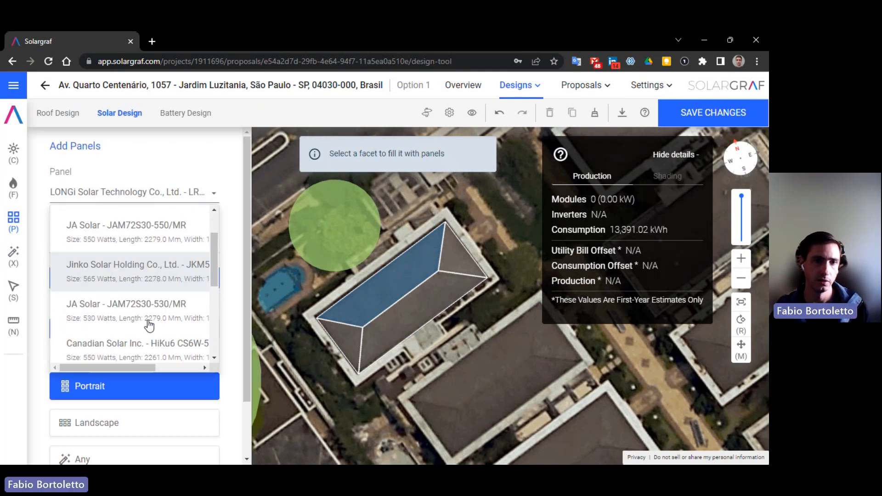
scroll(147, 326, "down", 5)
scroll(147, 326, "up", 5)
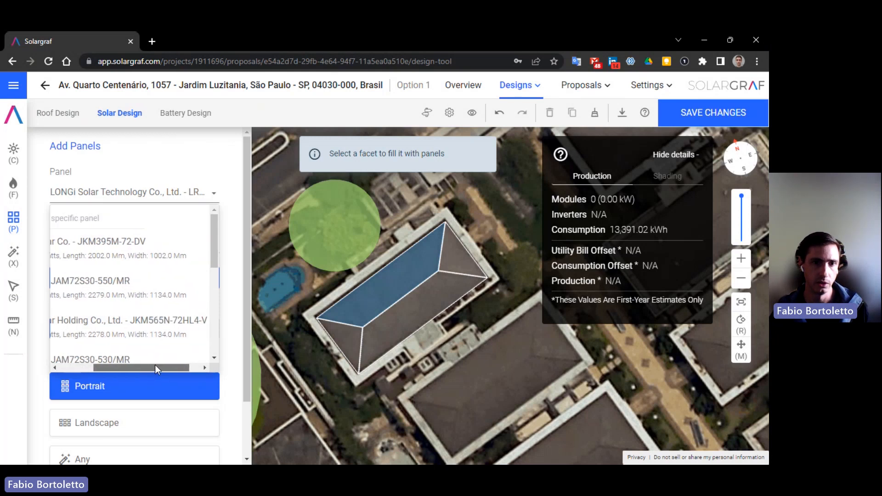
left_click(91, 334)
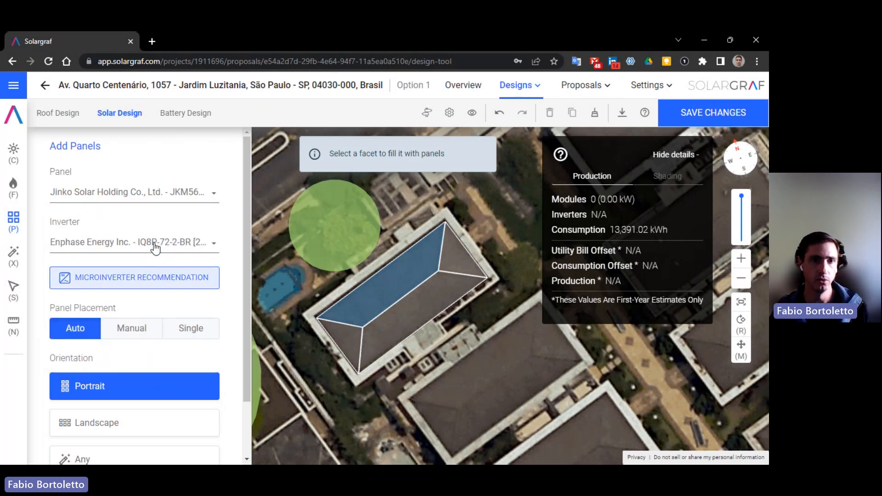
left_click(127, 238)
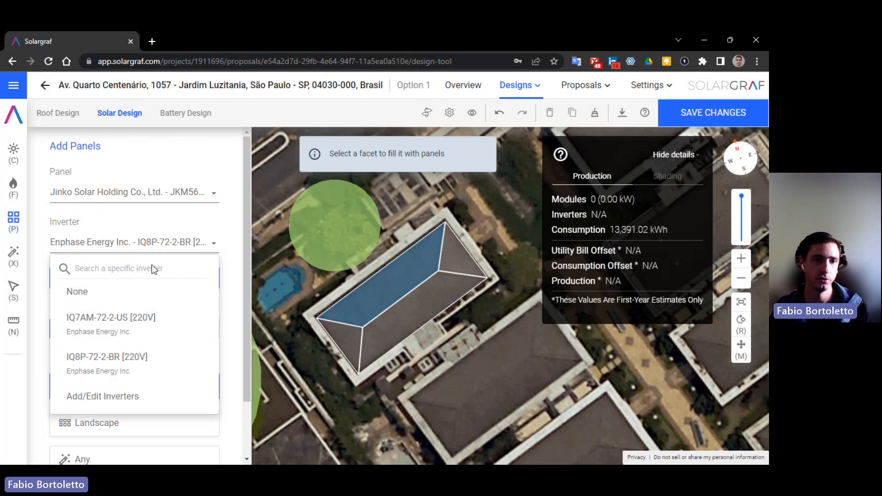
left_click(153, 357)
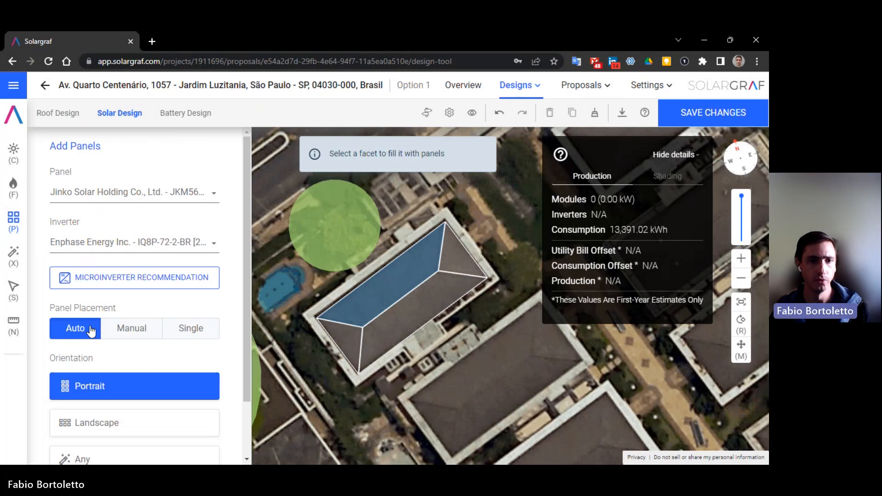
left_click(123, 333)
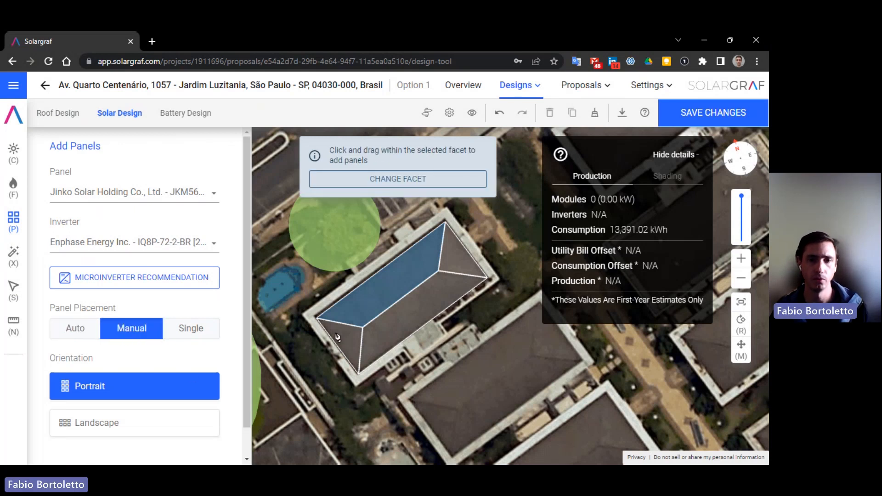
- Drag a 7-panel row (3.96 kW) across the front facet and expand the Advanced settings
left_click_drag(342, 310, 444, 272)
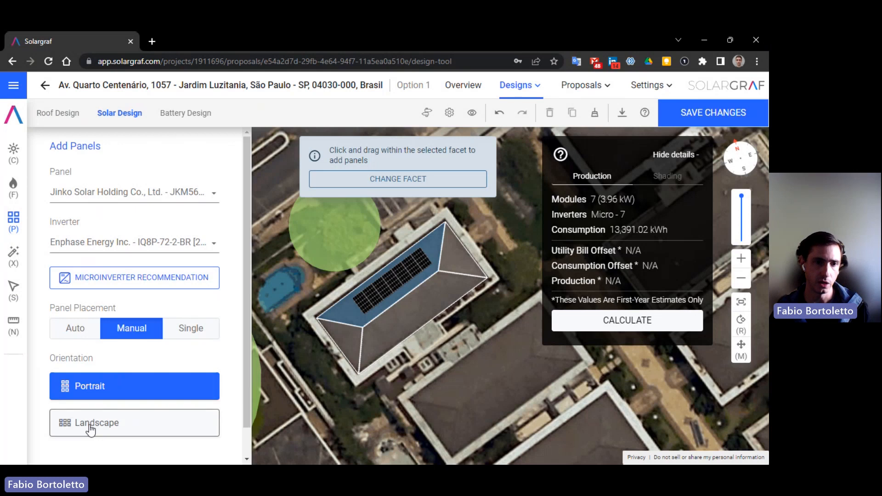
scroll(88, 426, "down", 1)
left_click(214, 440)
scroll(209, 439, "down", 3)
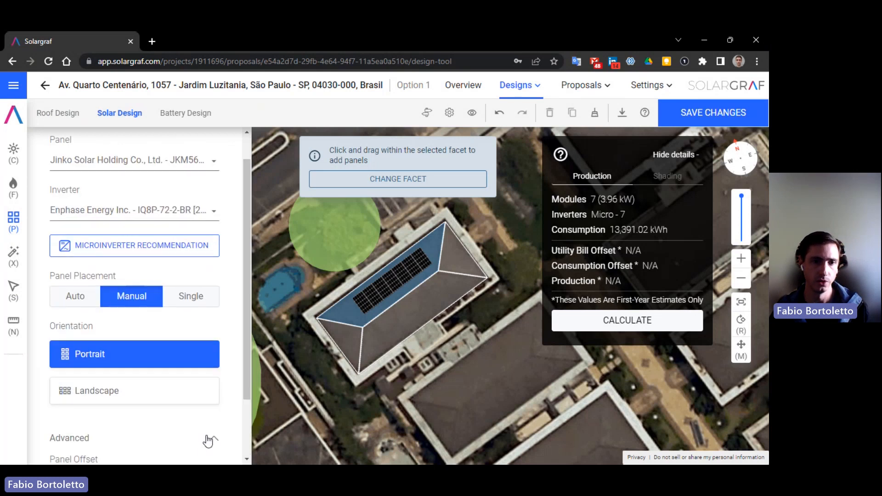
- Run the Shading Wizard, then resume adding panels on the small triangular facet
left_click(13, 152)
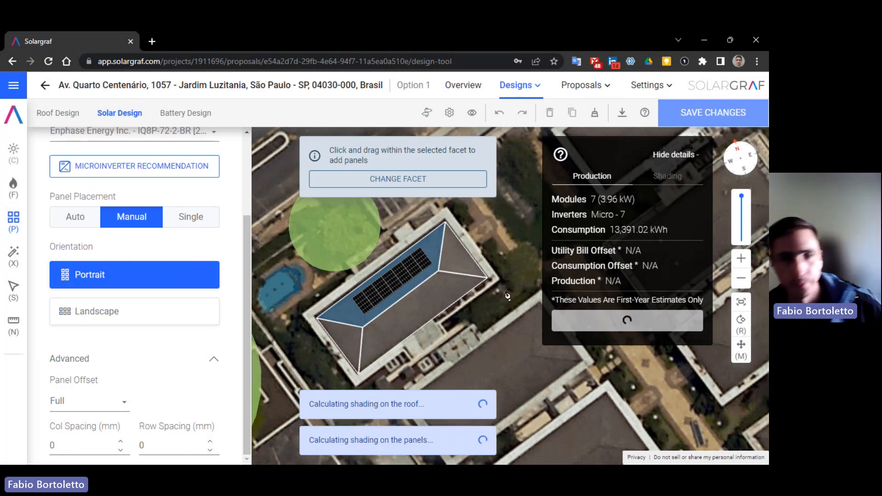
left_click(14, 288)
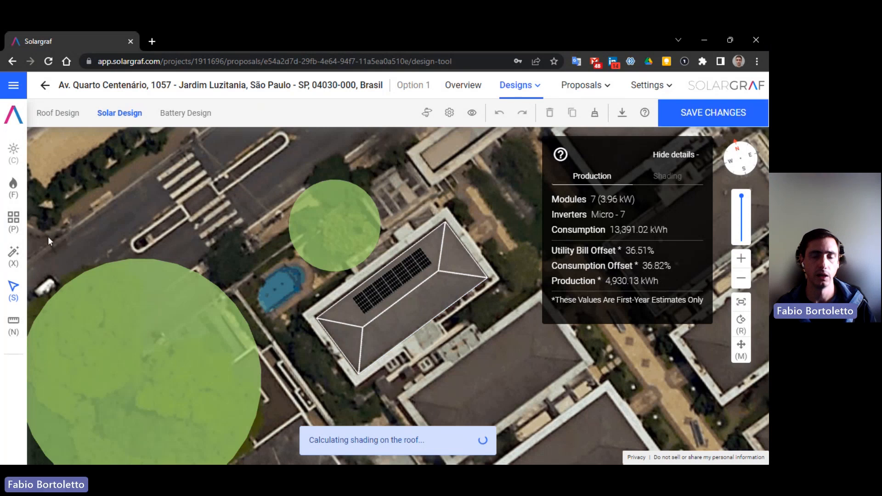
left_click(13, 223)
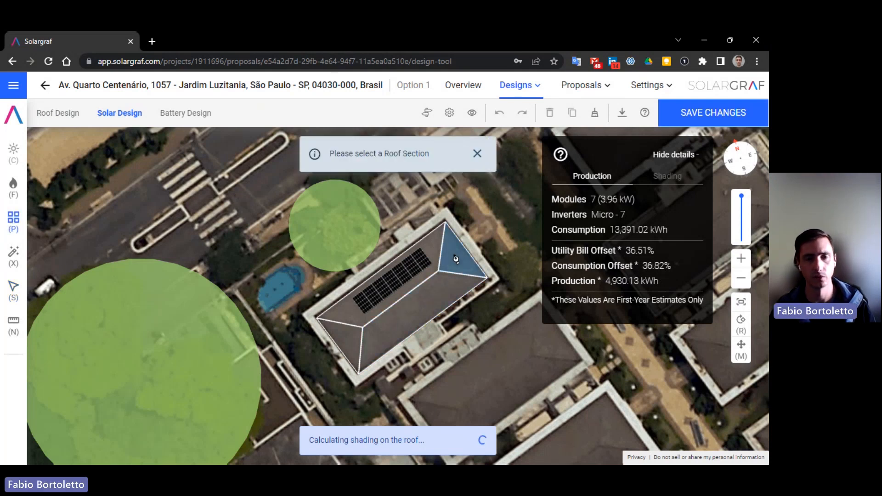
left_click(457, 260)
- Switch to Auto placement and fill the triangular, lower and remaining facets with panels
left_click(74, 298)
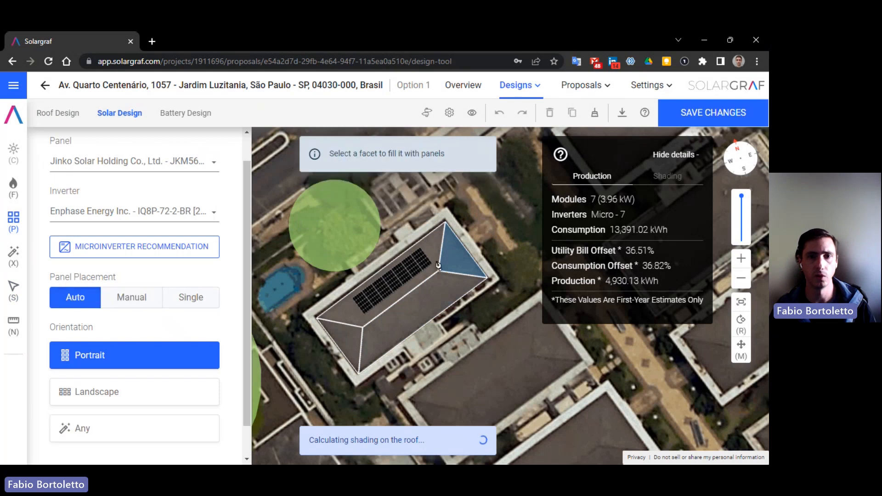
left_click(456, 299)
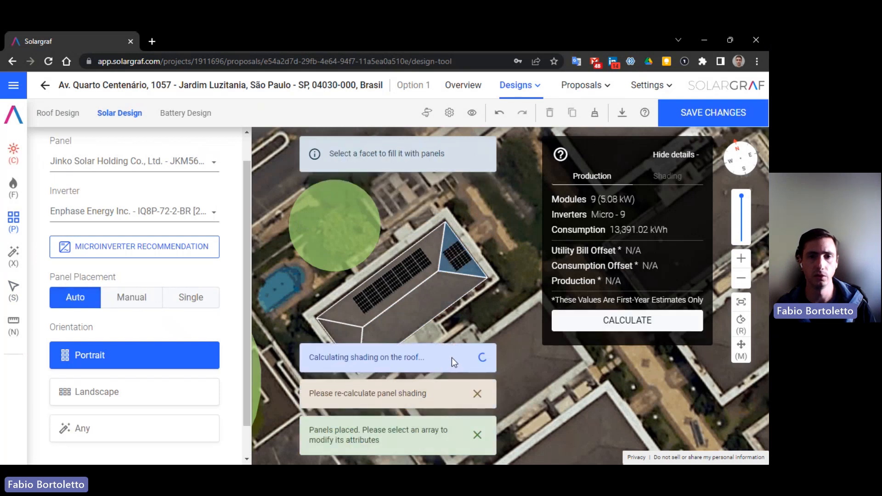
left_click(344, 341)
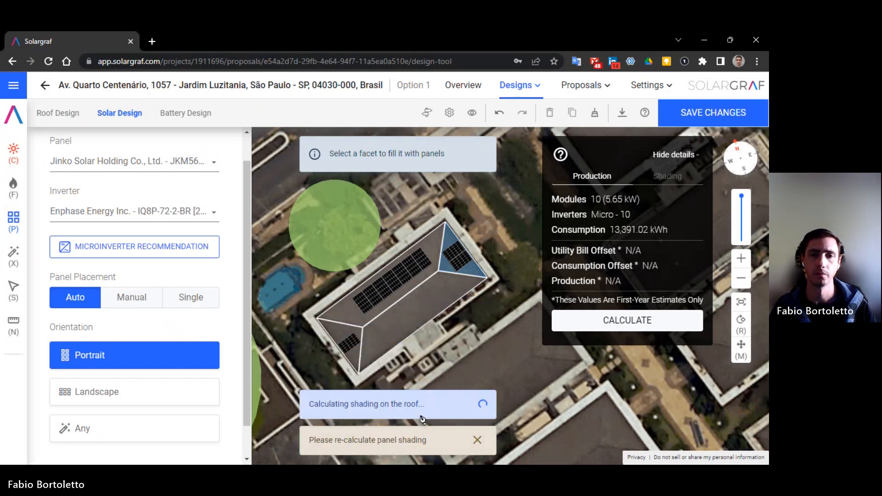
left_click(422, 315)
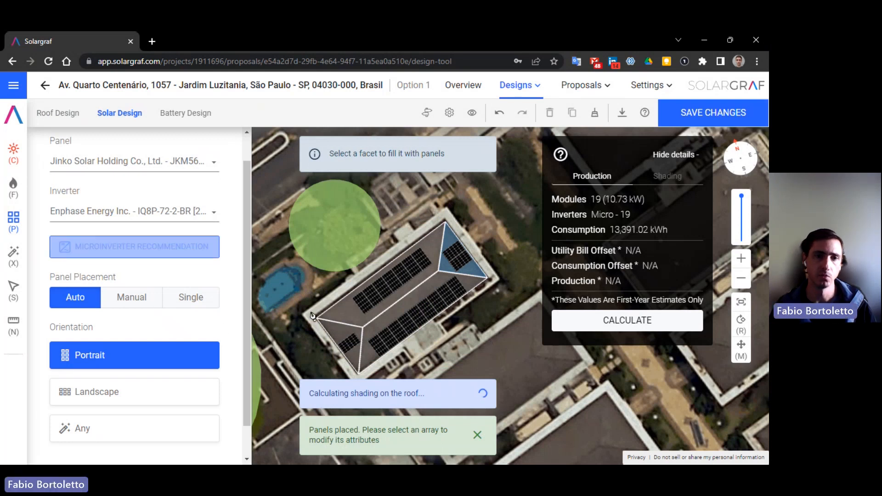
left_click(356, 312)
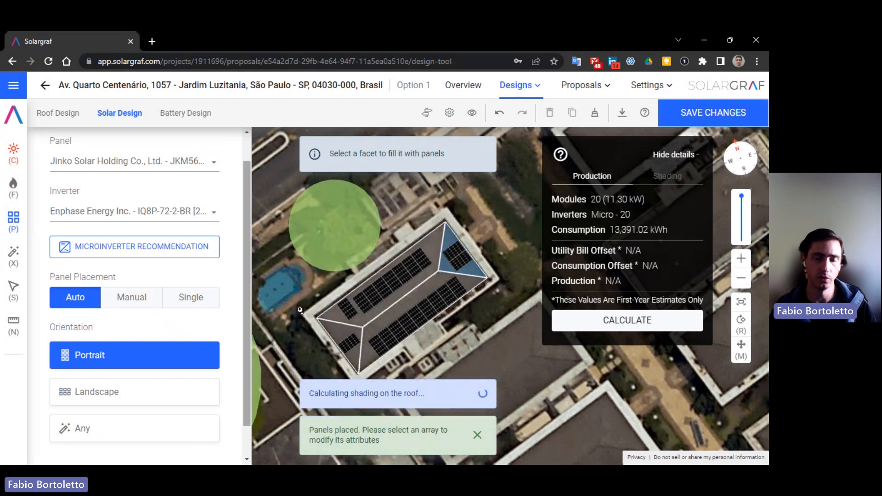
- Return to Select with S, inspect the panel arrays, then clear the selection
key("s")
left_click(349, 314)
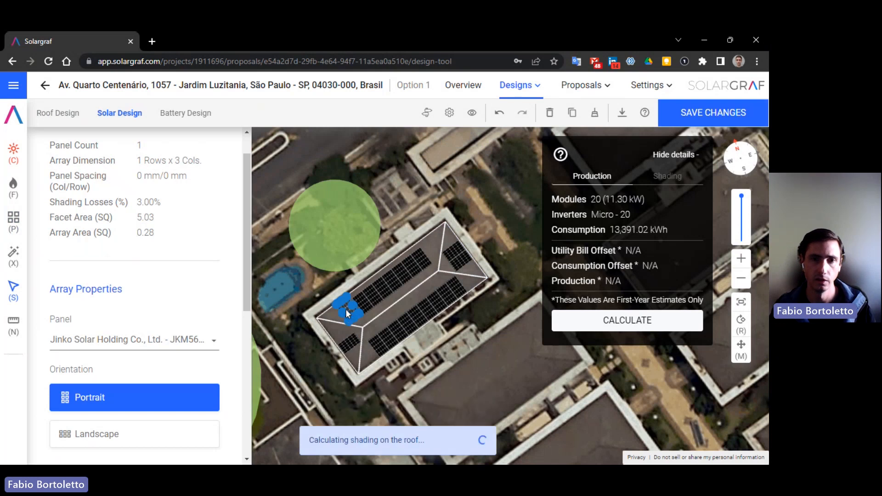
left_click(357, 307)
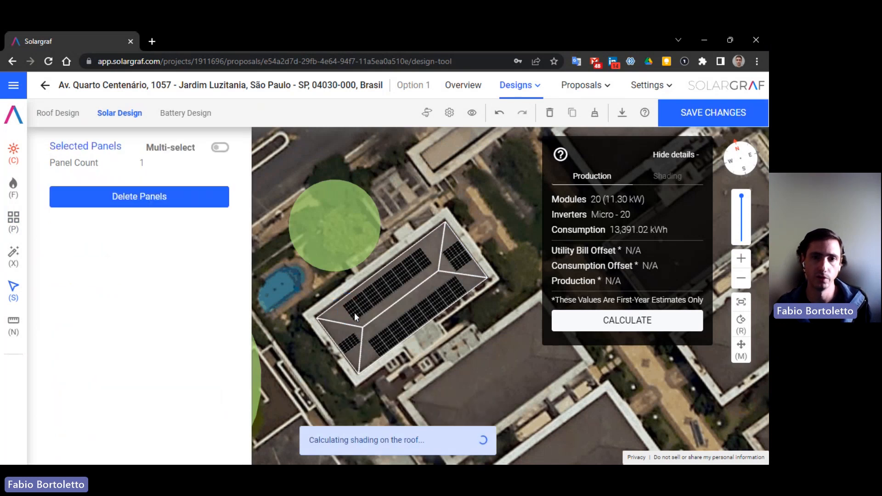
left_click(354, 312)
left_click(467, 282)
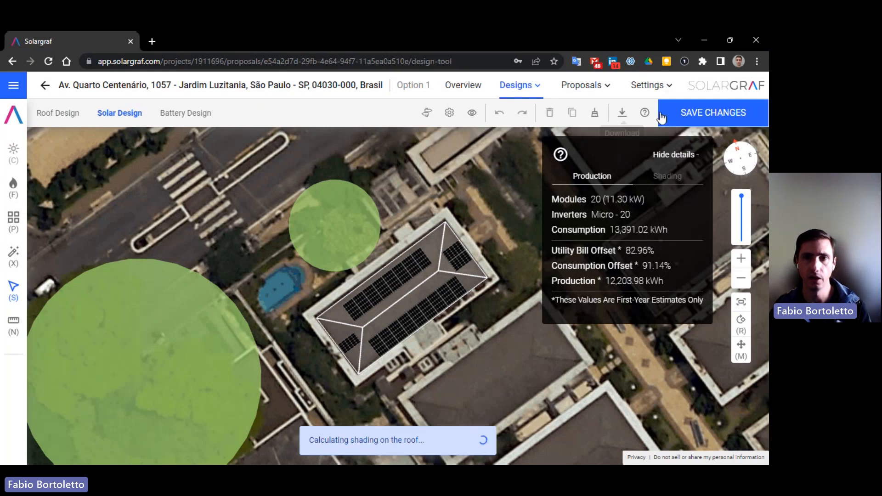
- Check the Download and View States panels, then open and cancel the design Settings
left_click(622, 114)
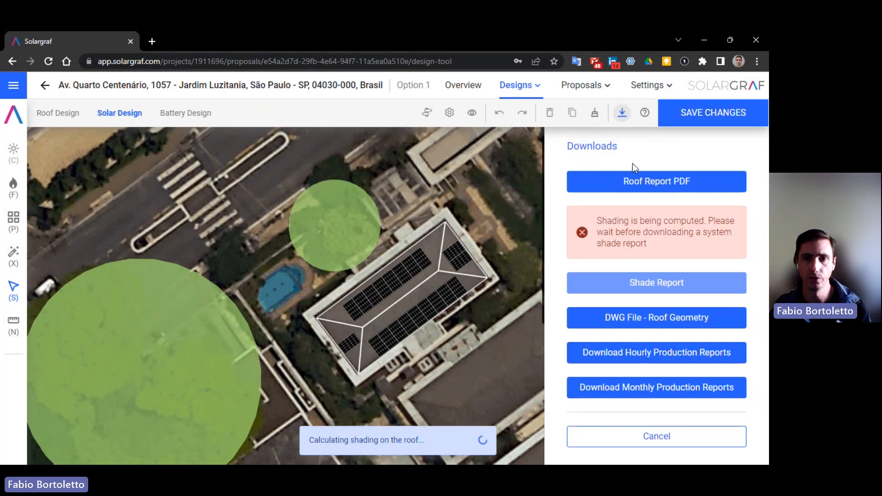
left_click(471, 113)
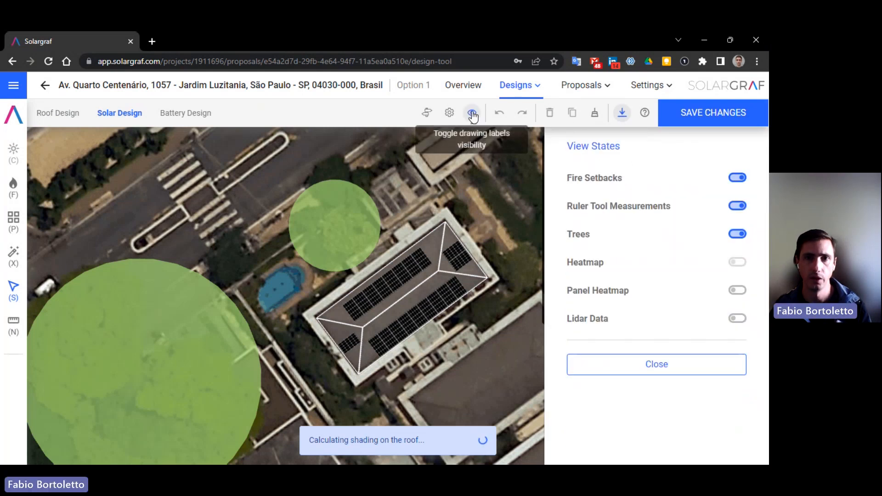
left_click(449, 113)
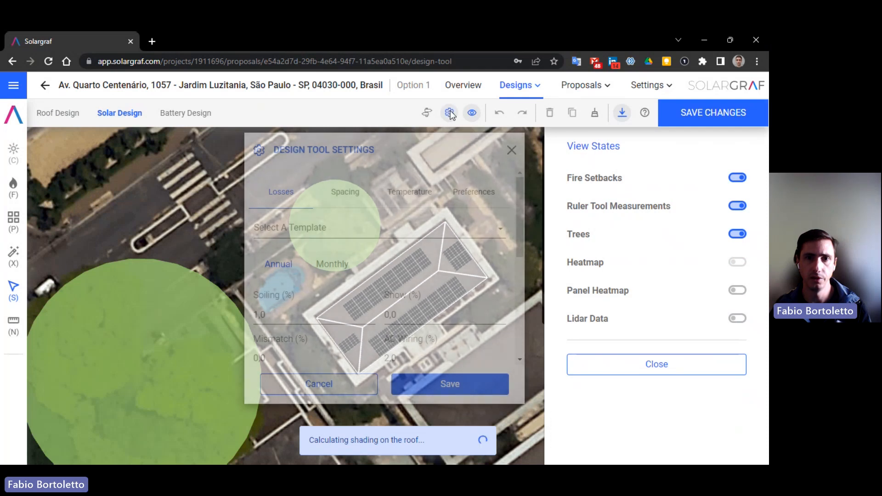
left_click(360, 385)
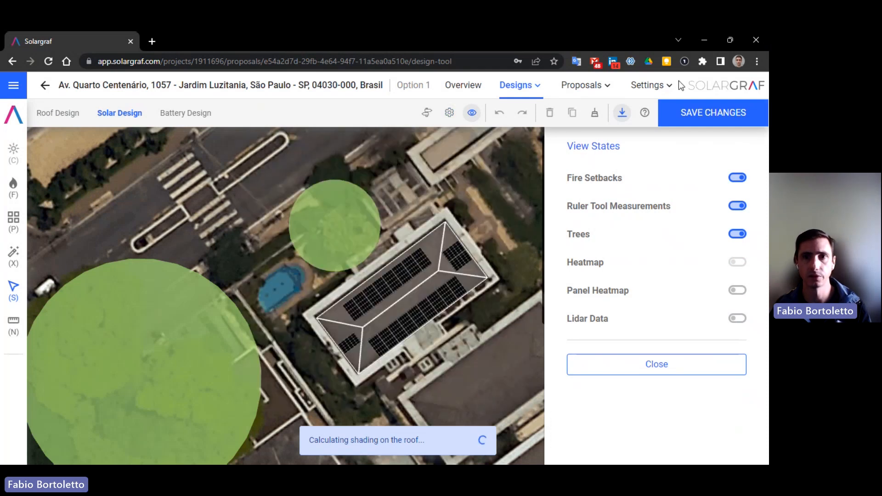
- Choose Proposals > Open Web Quote and save the design to proceed
left_click(591, 87)
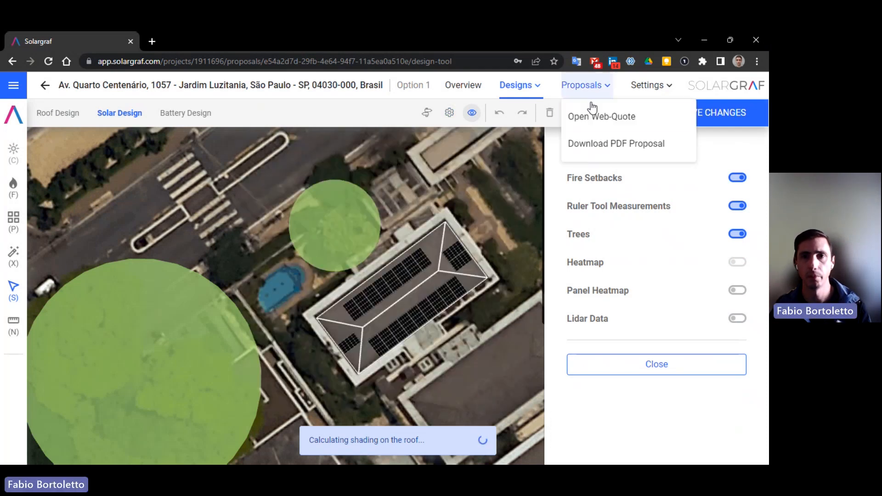
left_click(621, 115)
left_click(602, 322)
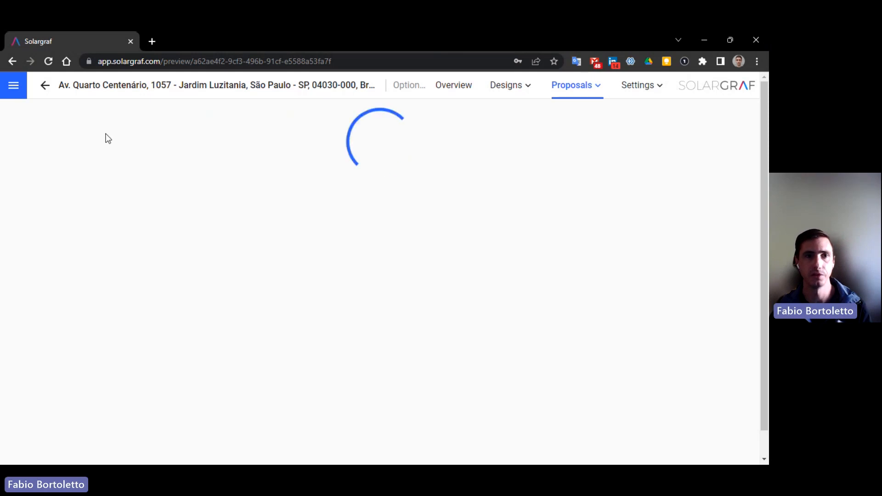
- Dismiss the navigation drawer, skim the quote preview, and open the Gerenciar Seções section list
left_click(15, 87)
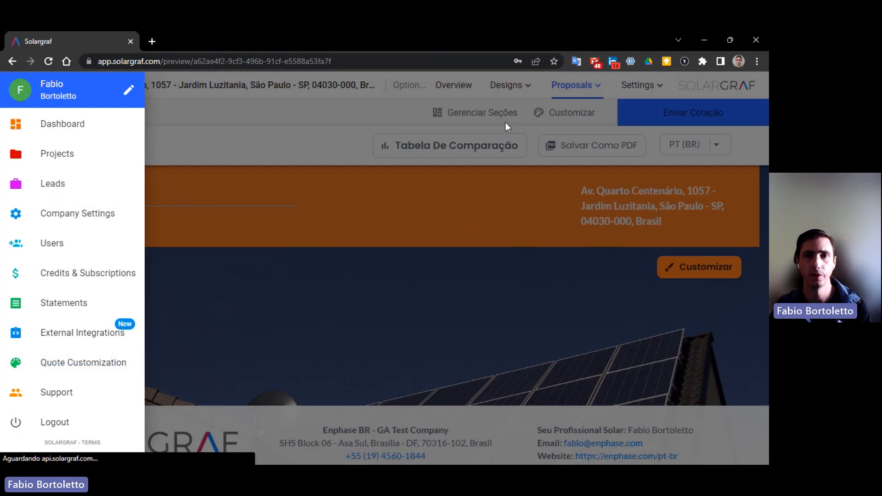
left_click(501, 115)
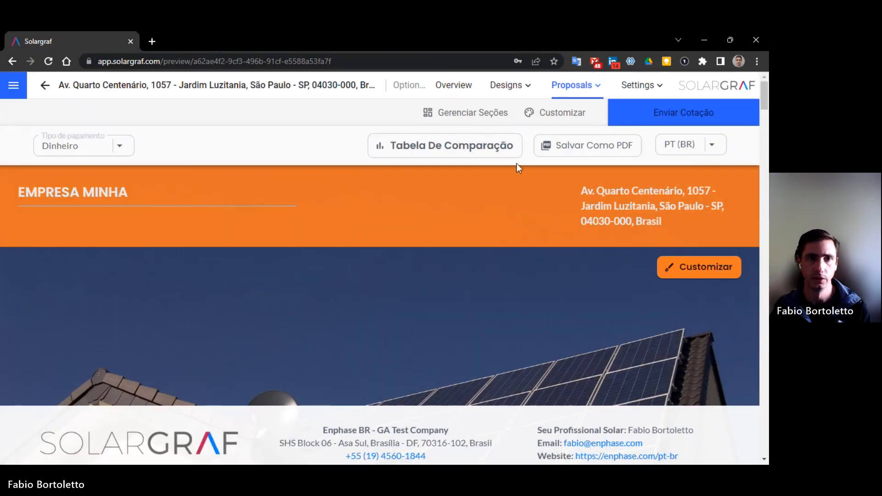
scroll(493, 297, "down", 1)
scroll(493, 297, "down", 3)
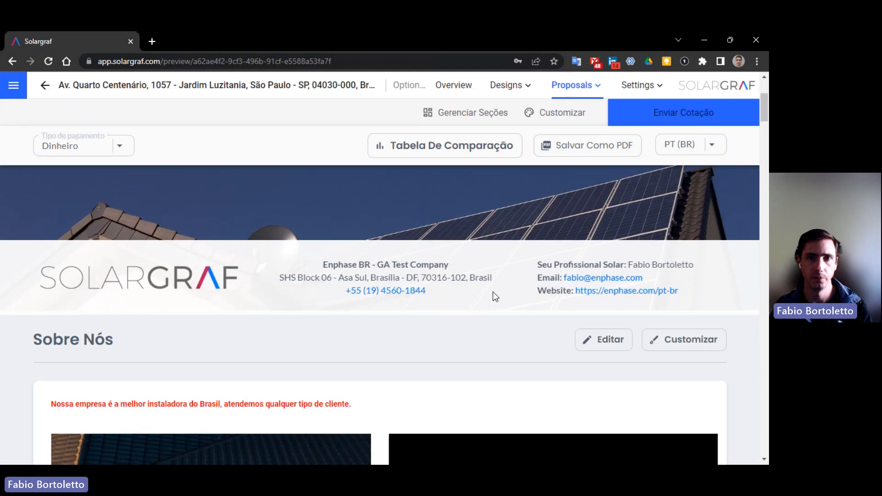
scroll(492, 292, "up", 4)
left_click(468, 114)
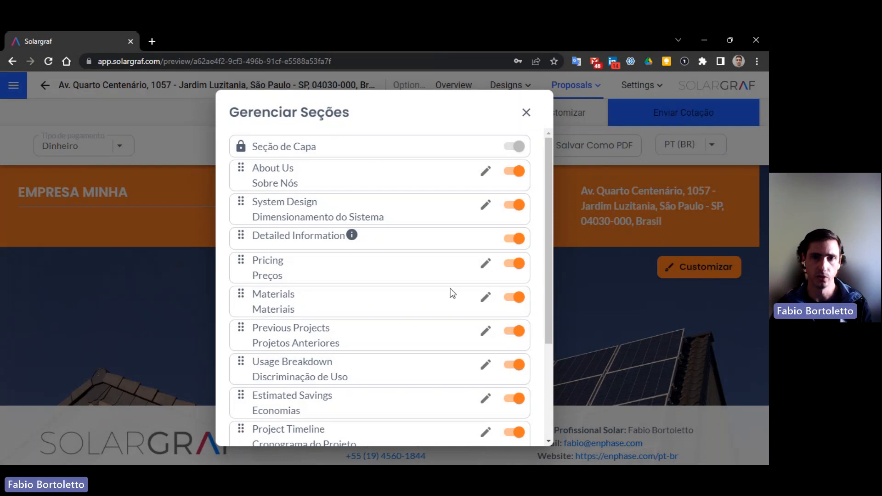
- Start editing About Us's Portuguese name and adding a custom section, then cancel everything unsaved
scroll(477, 271, "down", 1)
scroll(336, 199, "up", 1)
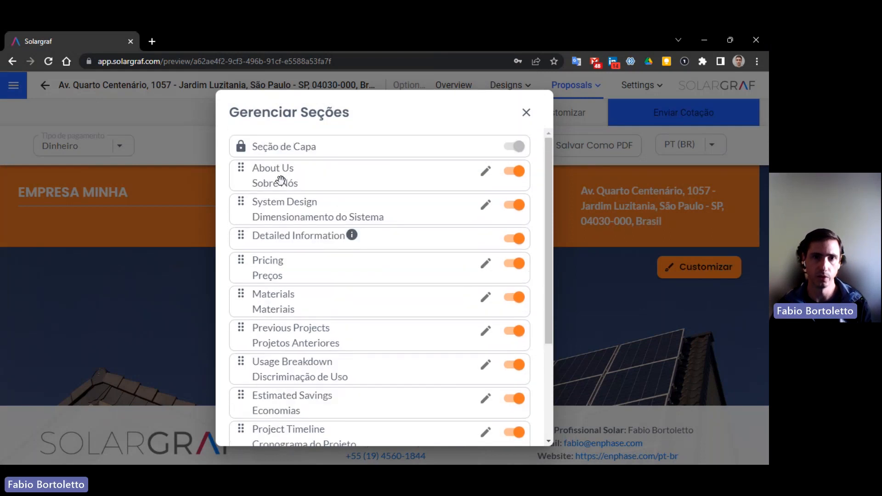
left_click(486, 171)
left_click(319, 211)
scroll(469, 211, "down", 4)
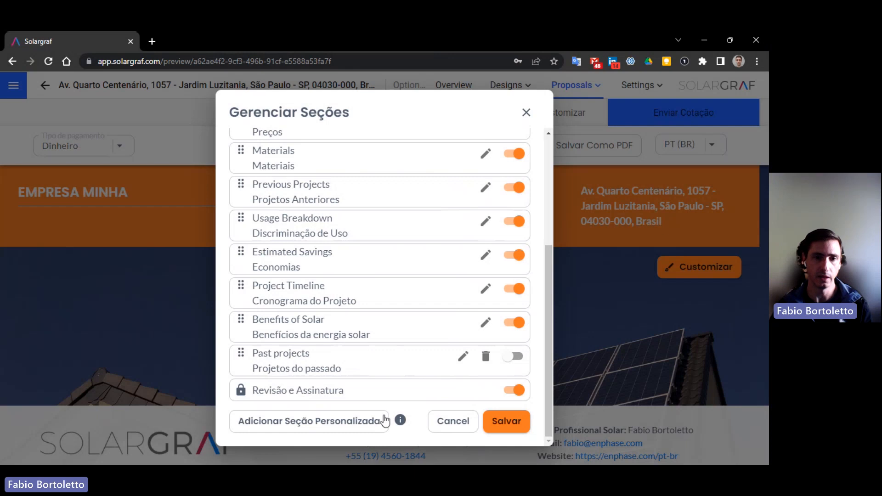
left_click(326, 424)
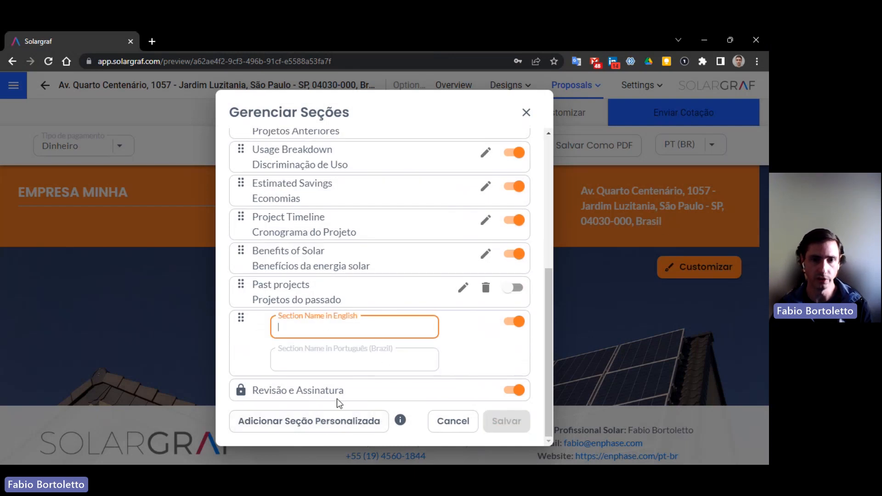
left_click(457, 426)
left_click(457, 426)
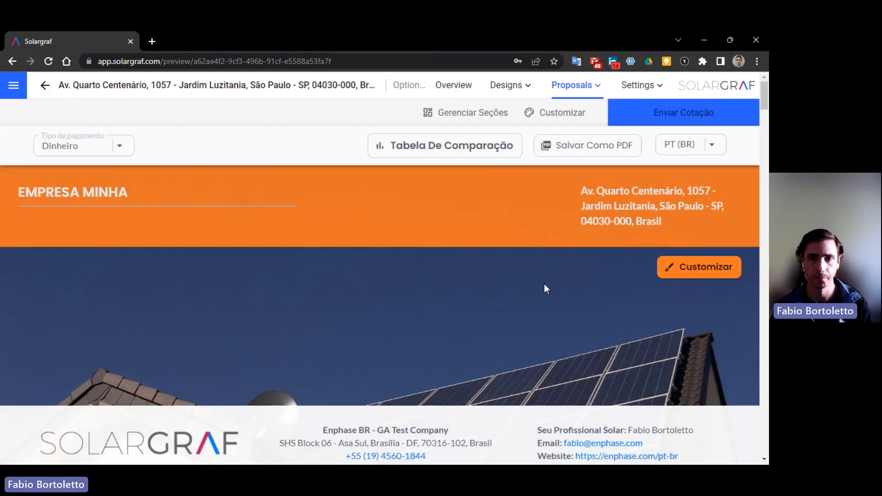
scroll(628, 266, "down", 7)
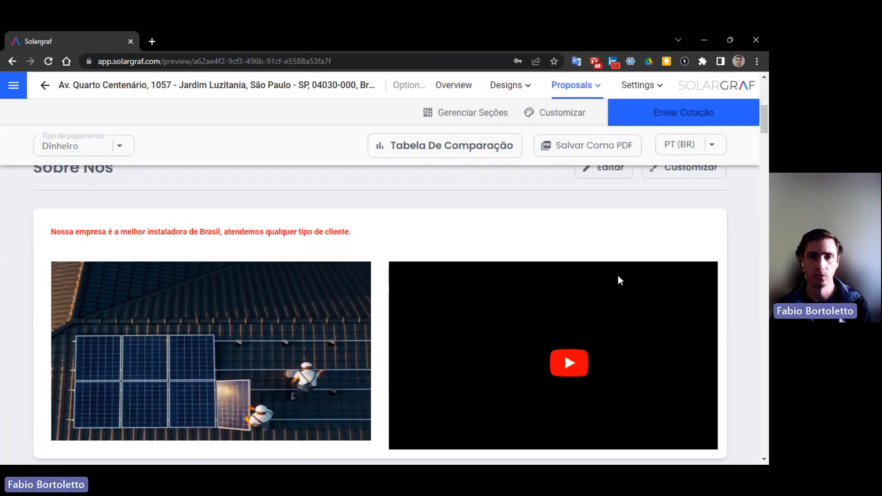
scroll(529, 255, "up", 2)
left_click(607, 279)
left_click(309, 208)
left_click(288, 230)
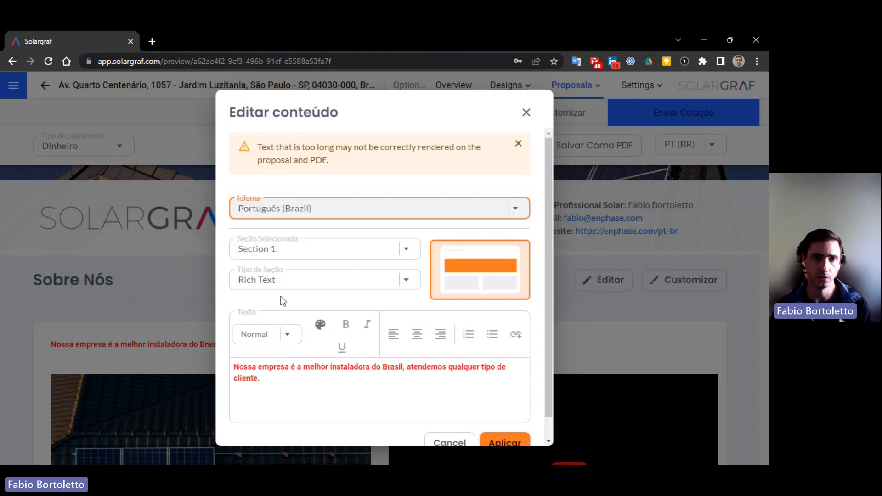
left_click(482, 263)
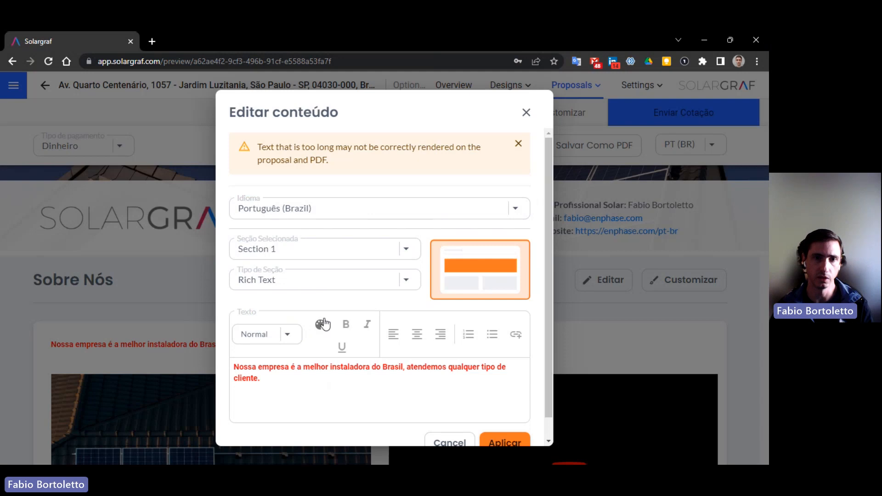
left_click(343, 250)
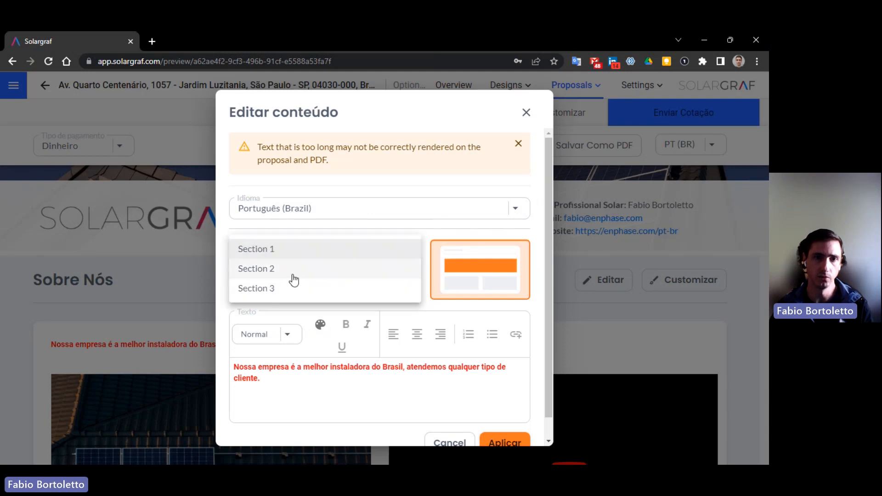
left_click(299, 270)
scroll(442, 381, "down", 2)
scroll(382, 195, "up", 2)
left_click(356, 255)
left_click(285, 276)
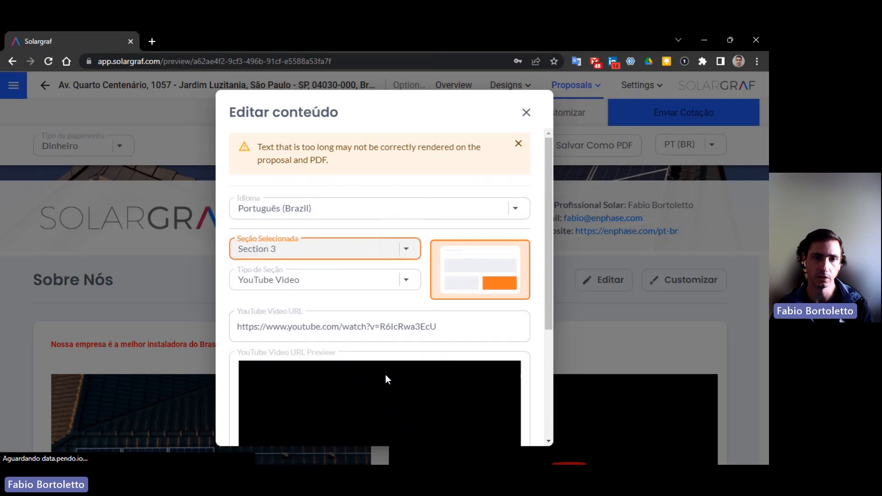
scroll(386, 379, "down", 2)
scroll(423, 309, "up", 2)
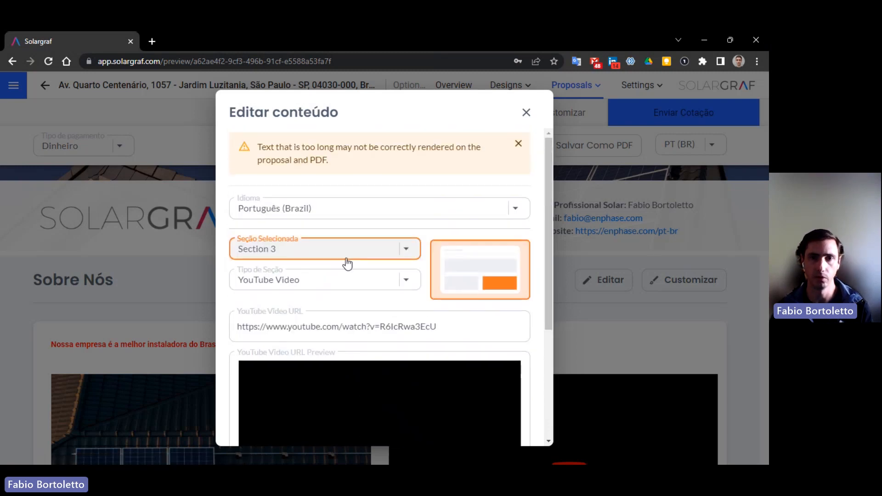
left_click(526, 114)
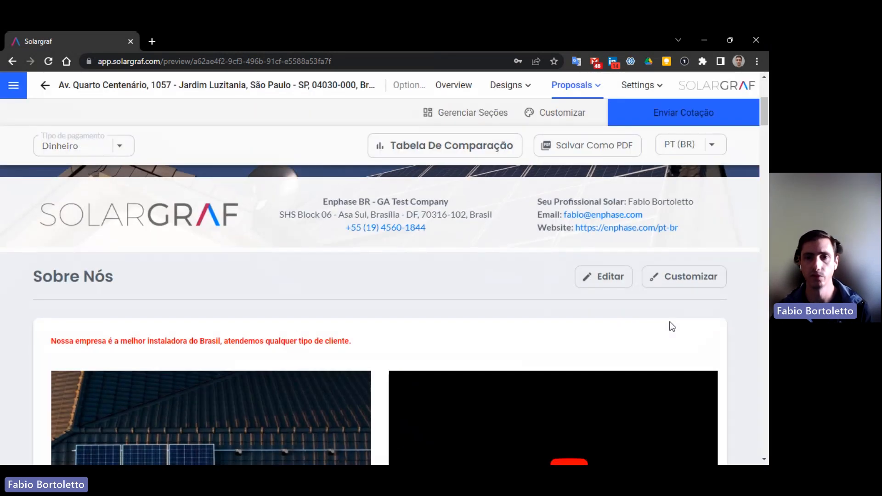
scroll(669, 326, "down", 3)
scroll(661, 349, "down", 15)
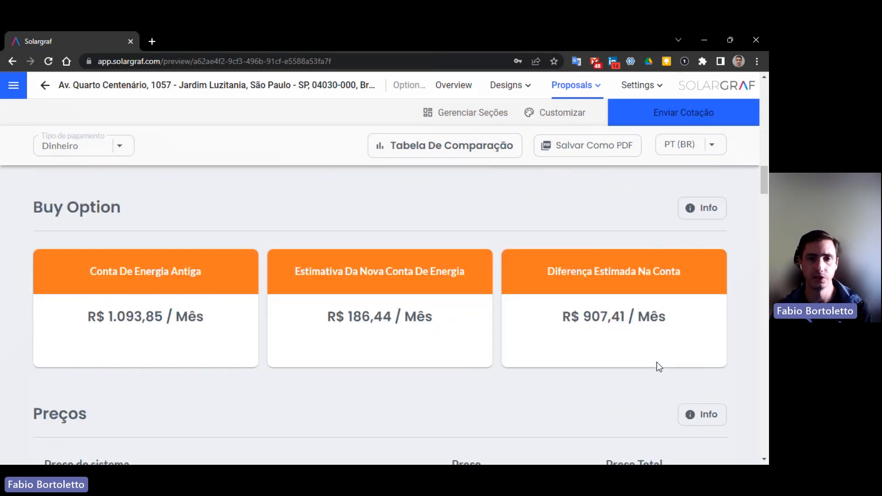
scroll(659, 366, "up", 6)
scroll(659, 366, "up", 4)
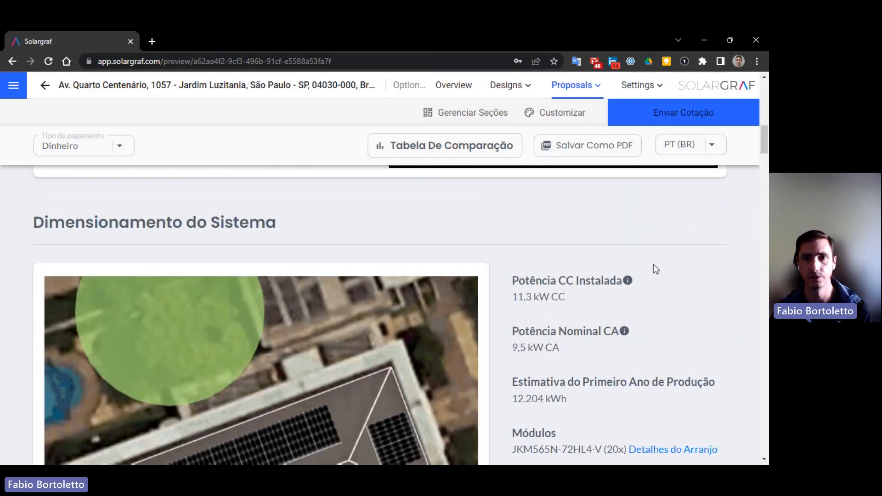
left_click(584, 113)
scroll(517, 280, "down", 3)
scroll(520, 290, "down", 4)
scroll(522, 336, "up", 8)
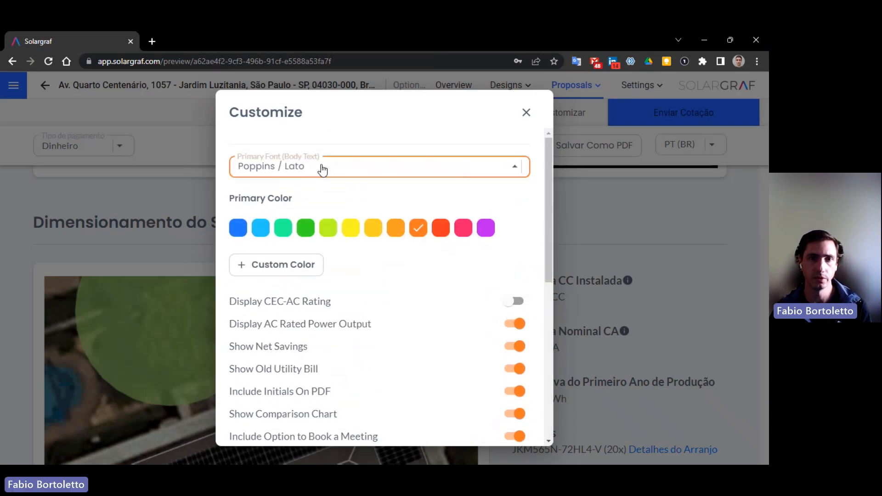
left_click(323, 170)
left_click(571, 200)
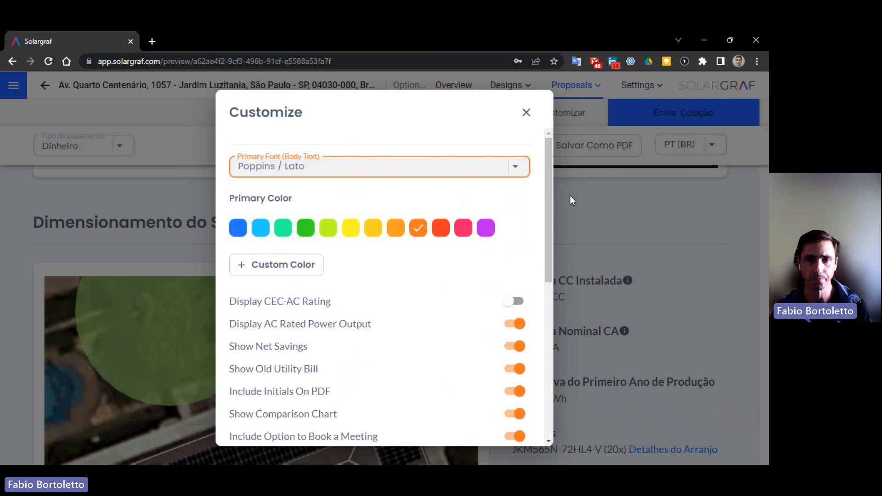
left_click(526, 114)
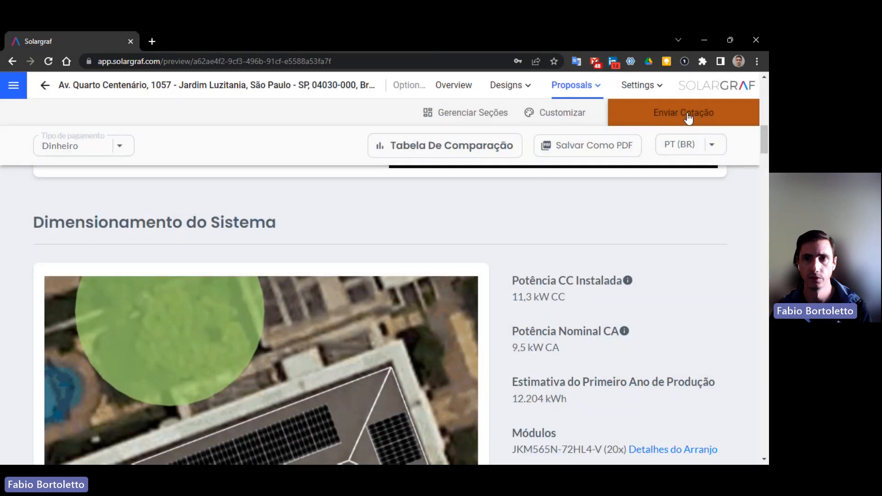
left_click(688, 117)
scroll(396, 363, "down", 1)
left_click(399, 385)
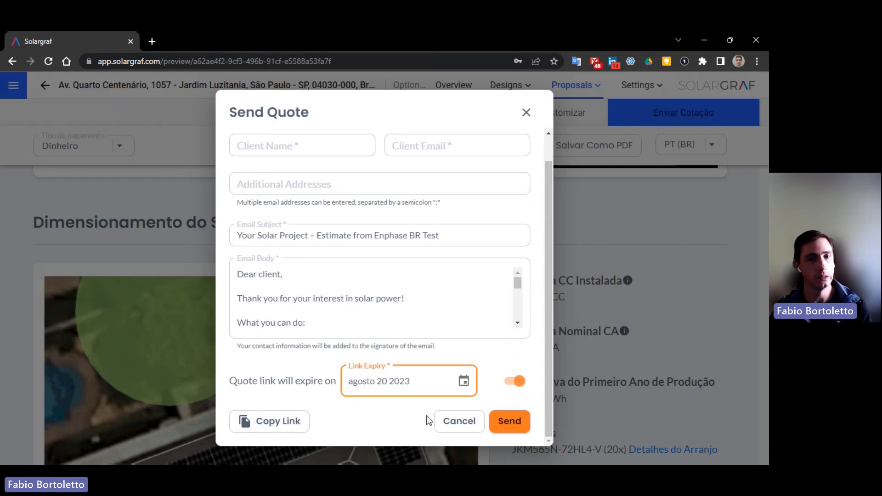
left_click(459, 422)
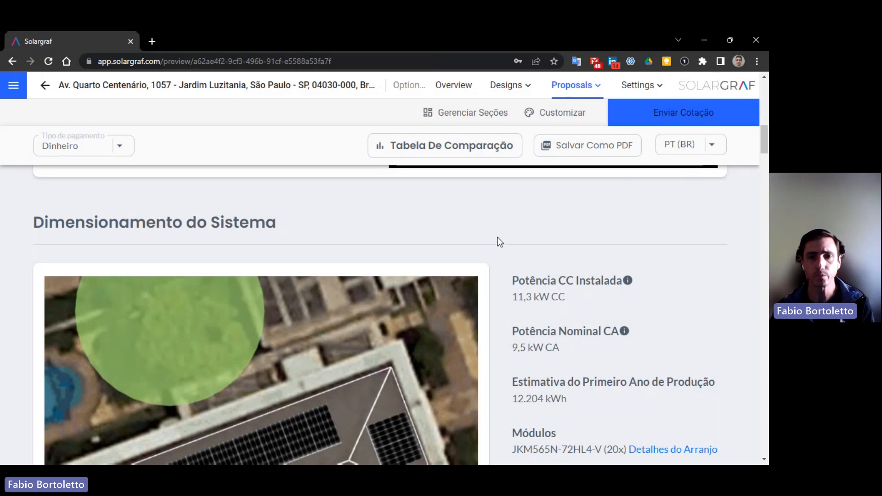
mouse_move(762, 139)
left_mouse_down()
mouse_move(751, 316)
mouse_move(760, 319)
mouse_move(735, 428)
left_mouse_up()
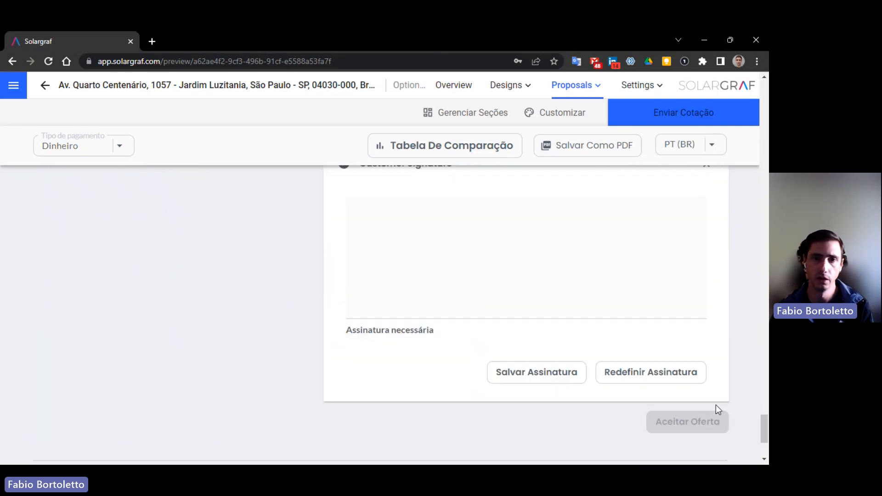
scroll(347, 282, "up", 4)
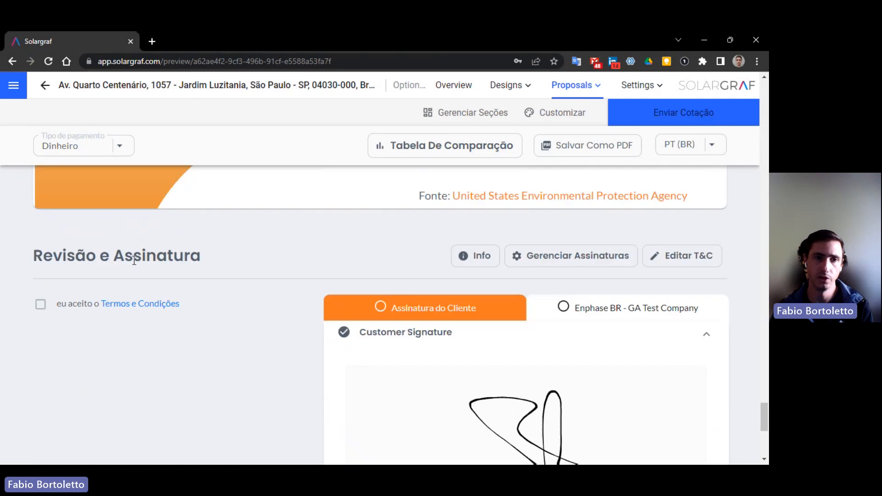
left_click(133, 310)
left_click(526, 113)
scroll(673, 305, "down", 6)
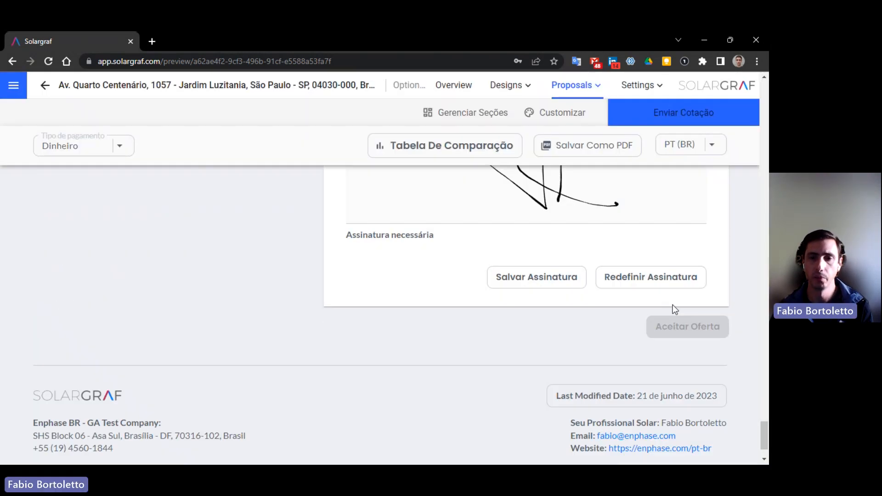
scroll(673, 305, "down", 2)
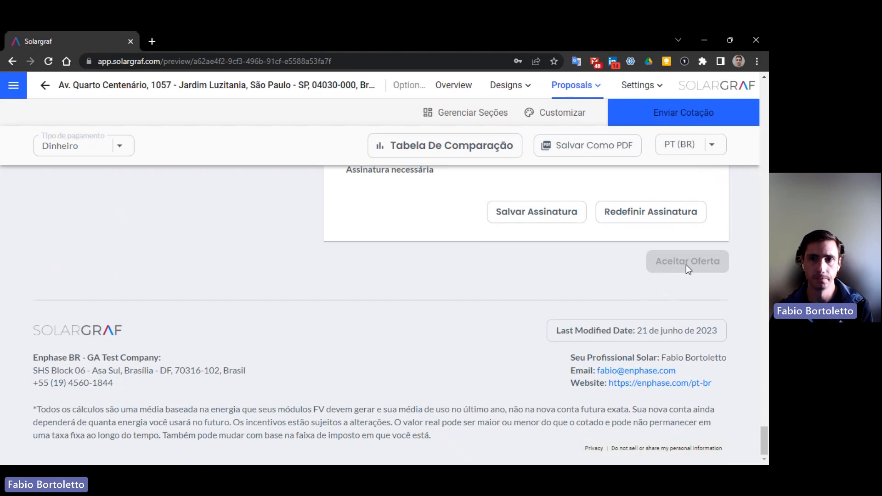